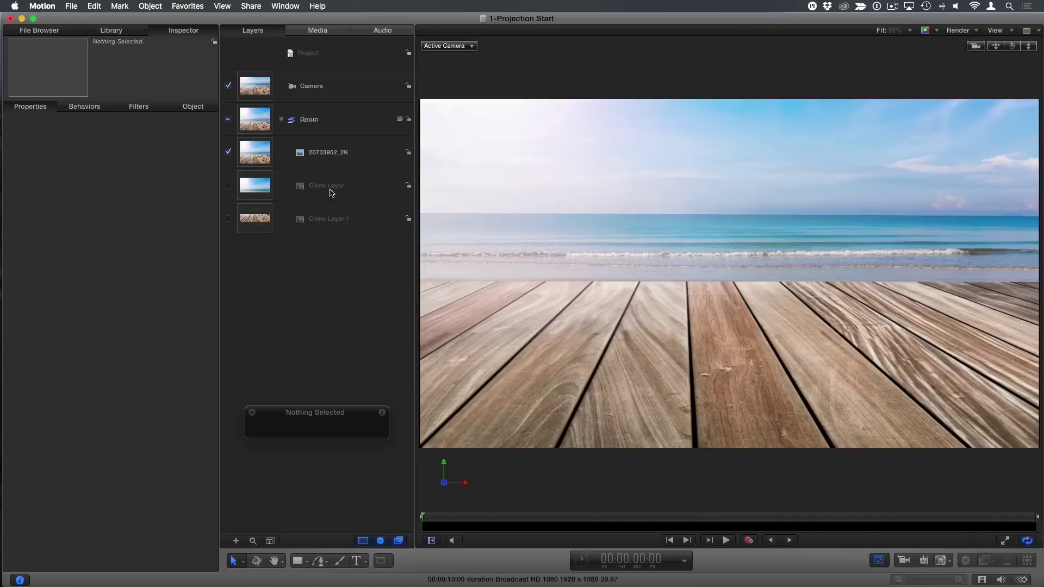
# - Hide the original 20733952_2K beach image and show the sea-and-sky Clone Layer
pyautogui.click(326, 151)
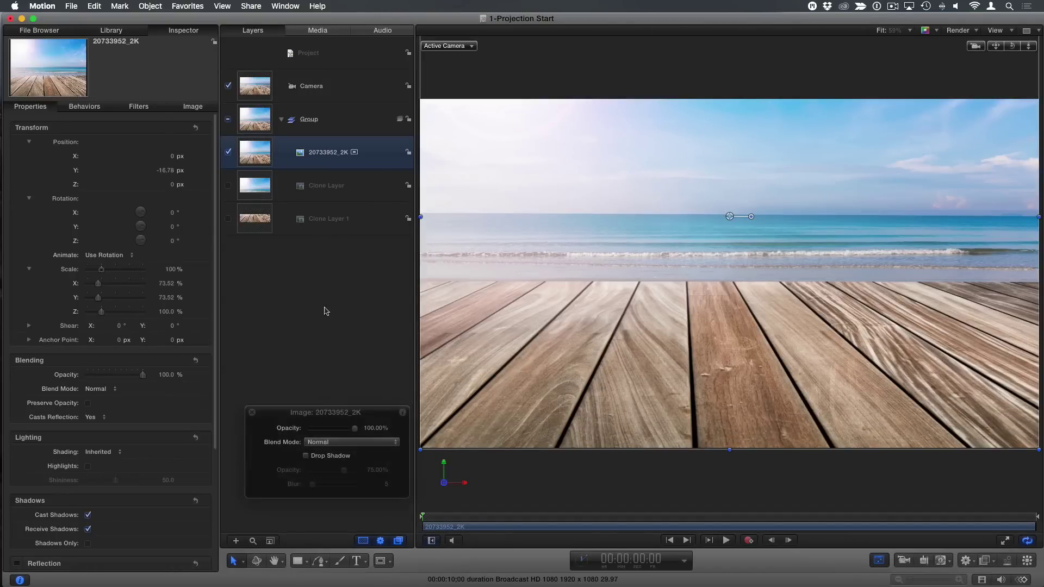
pyautogui.moveTo(1012, 48)
pyautogui.mouseDown()
pyautogui.moveTo(936, 81)
pyautogui.moveTo(1014, 49)
pyautogui.mouseUp()
pyautogui.doubleClick(1013, 48)
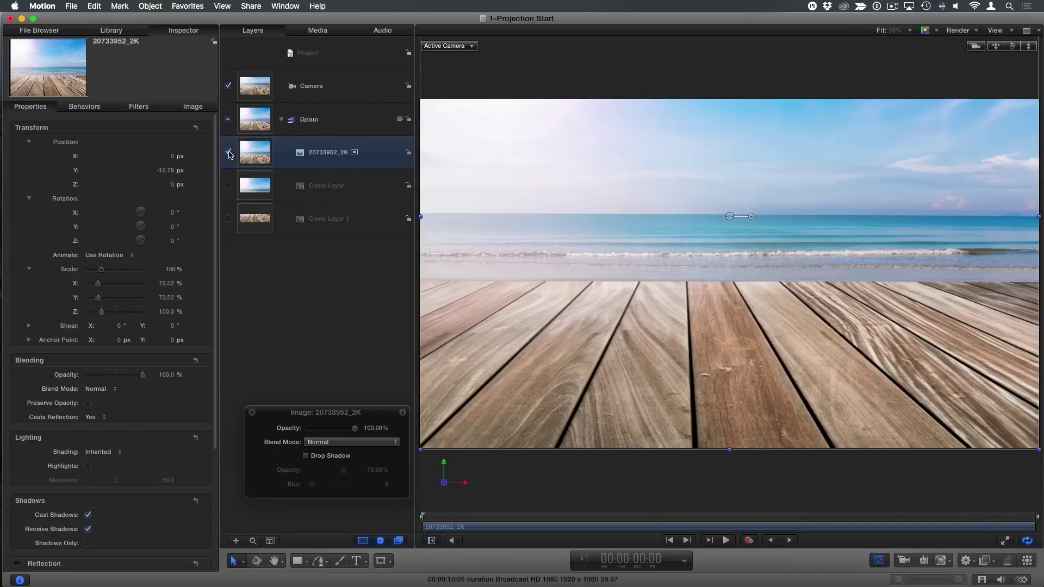
pyautogui.click(228, 153)
pyautogui.click(227, 186)
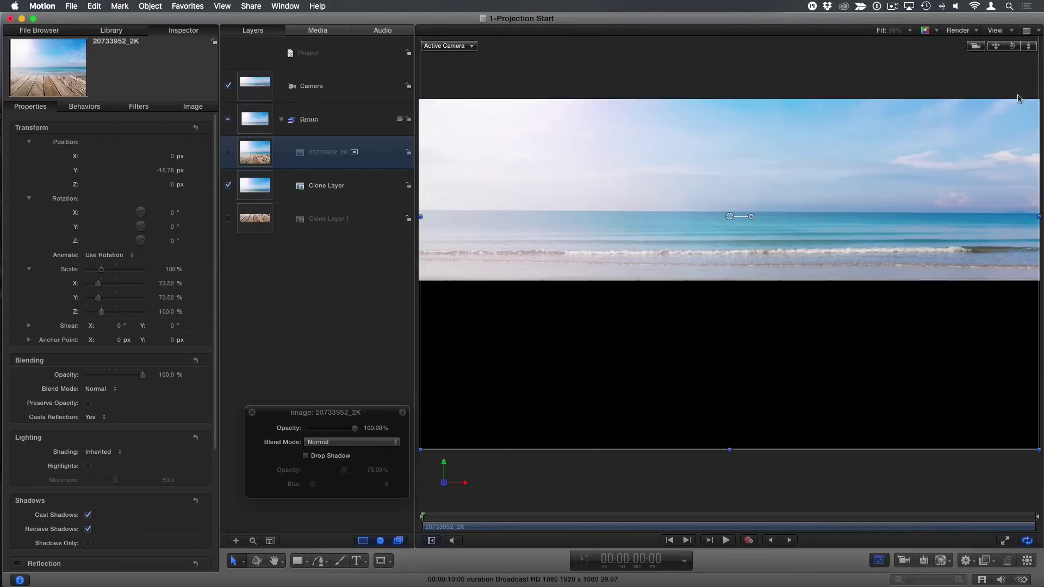
pyautogui.moveTo(1014, 49); pyautogui.dragTo(1015, 49)
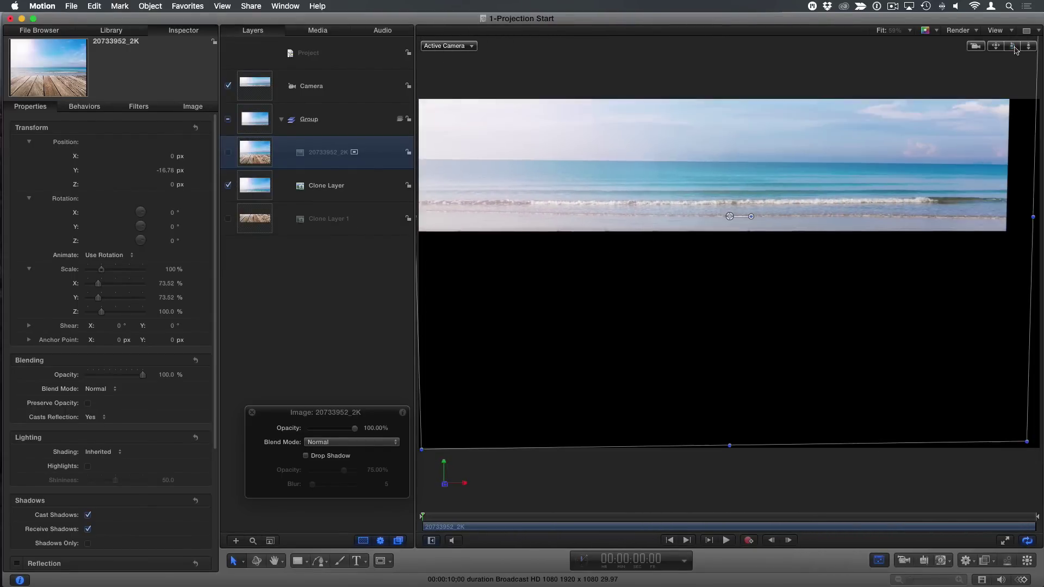
pyautogui.doubleClick(1015, 49)
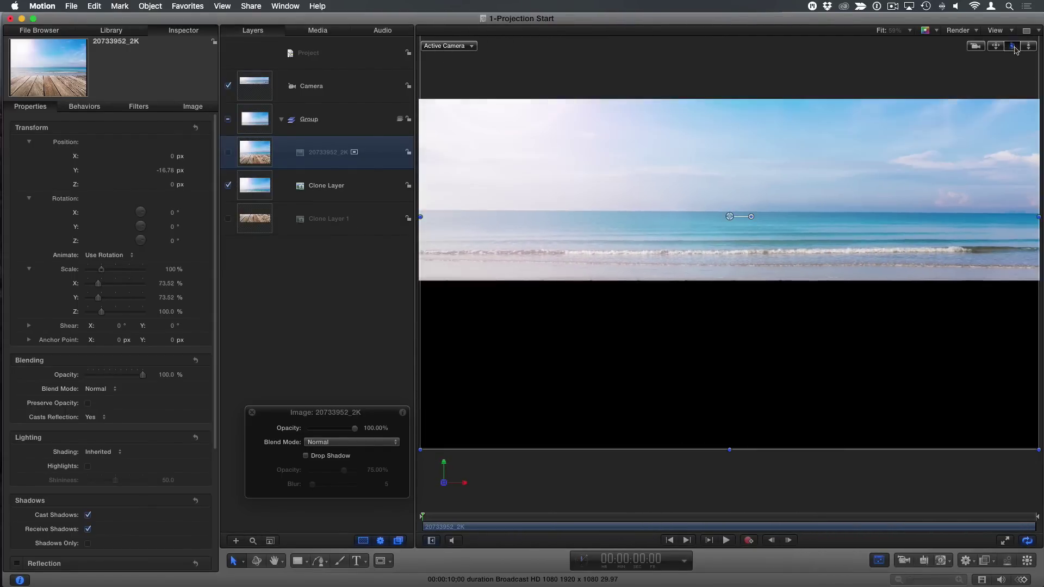
# - Enable Clone Layer 1 and check the flat wooden deck plane's tilt in 3D
pyautogui.click(228, 219)
pyautogui.click(323, 221)
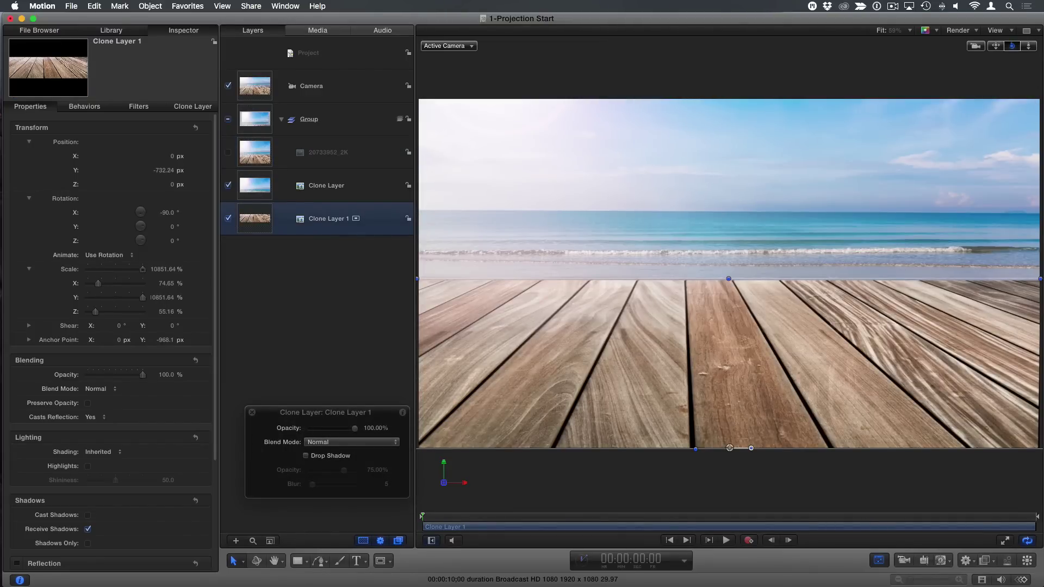
pyautogui.moveTo(1012, 46); pyautogui.dragTo(1012, 46)
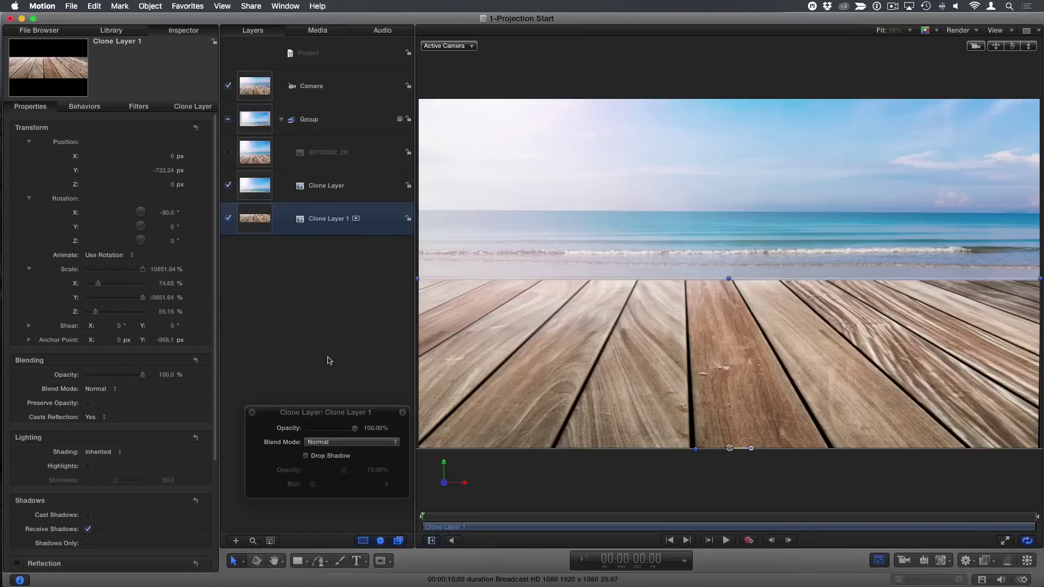
pyautogui.click(329, 301)
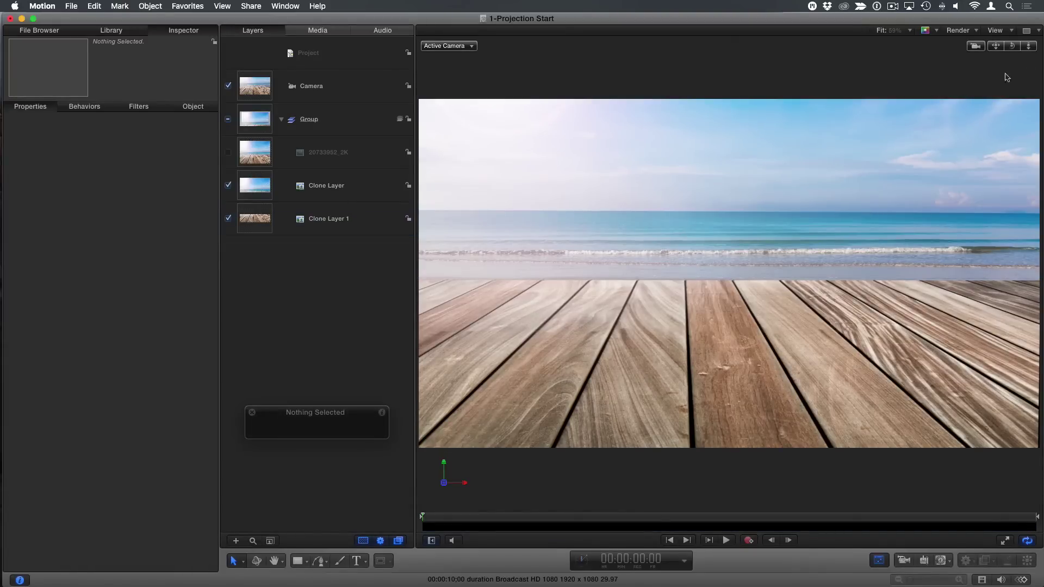
pyautogui.moveTo(1014, 47); pyautogui.dragTo(951, 50)
pyautogui.doubleClick(1012, 47)
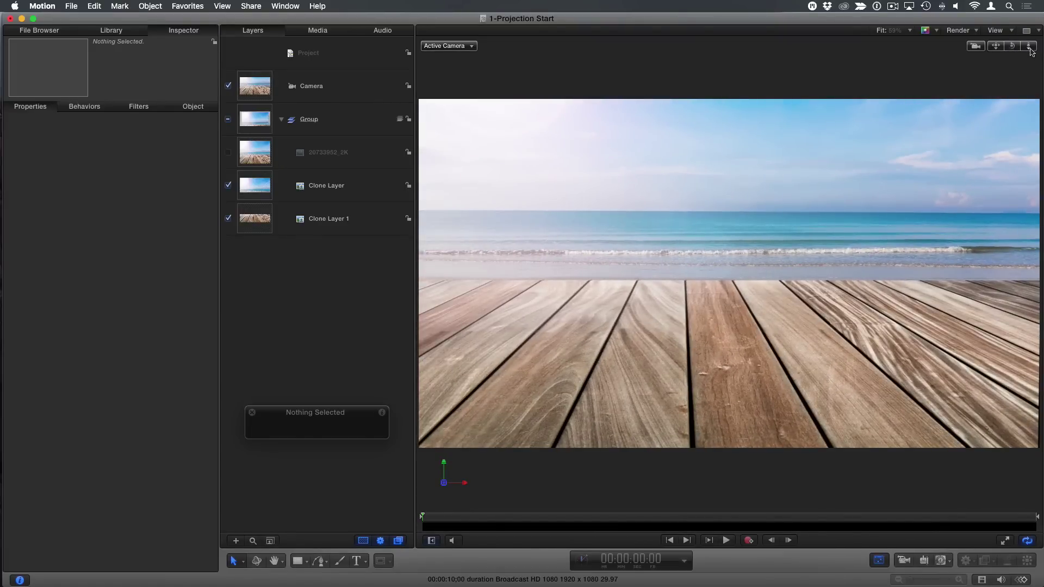
pyautogui.moveTo(1029, 47)
pyautogui.mouseDown()
pyautogui.moveTo(1030, 89)
pyautogui.moveTo(1043, 50)
pyautogui.moveTo(1011, 50)
pyautogui.mouseUp()
# - Add centre-aligned white 'SUMMER' text at size 288
pyautogui.press('t')
pyautogui.click(588, 311)
pyautogui.write('SUMMER')
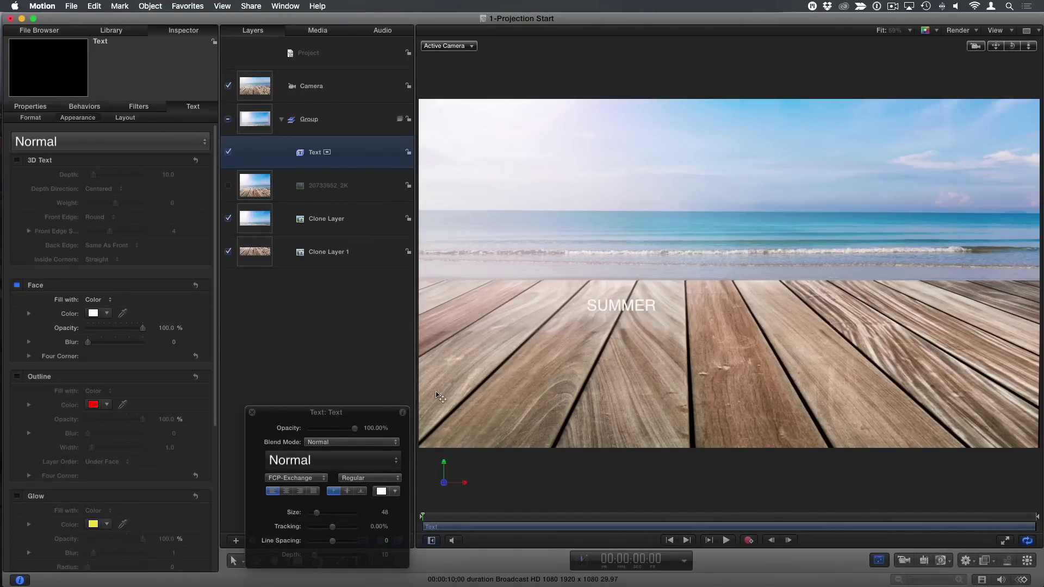
pyautogui.press('Escape')
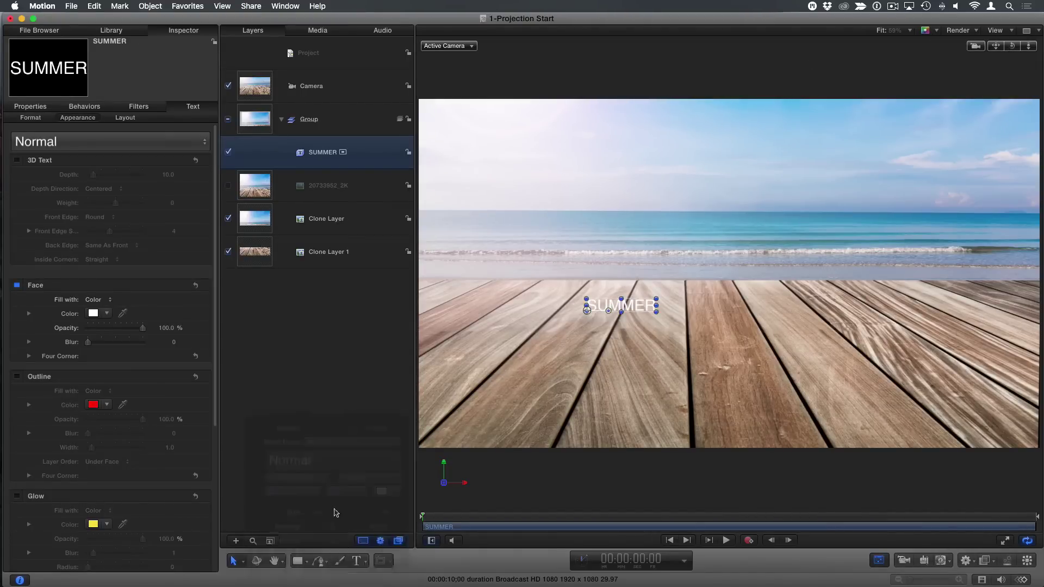
pyautogui.moveTo(316, 512); pyautogui.dragTo(361, 514)
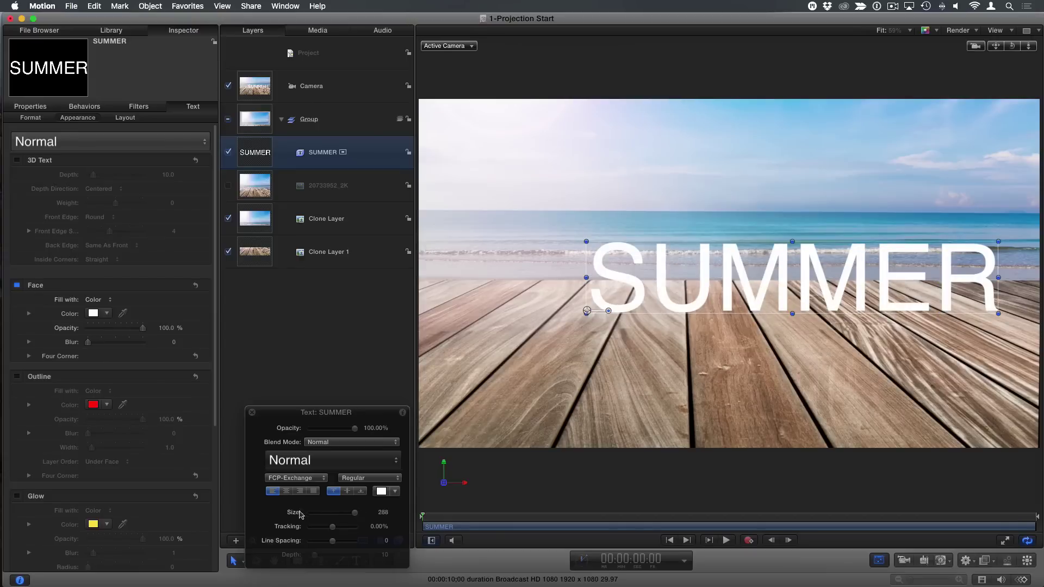
pyautogui.click(286, 491)
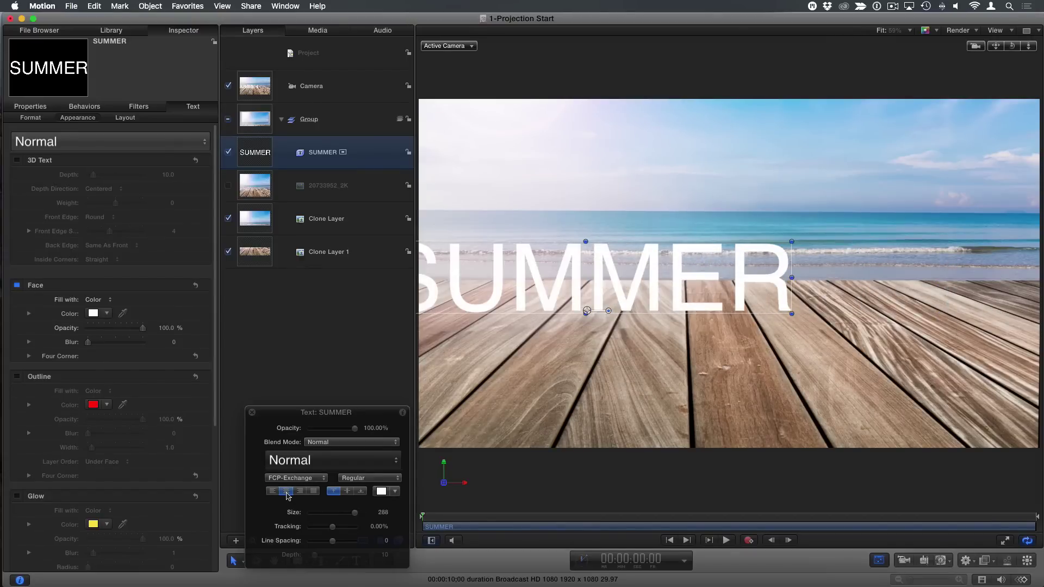
# - Reset SUMMER's position, then move it down onto the deck to Y −372.85 px
pyautogui.press('F1')
pyautogui.click(195, 128)
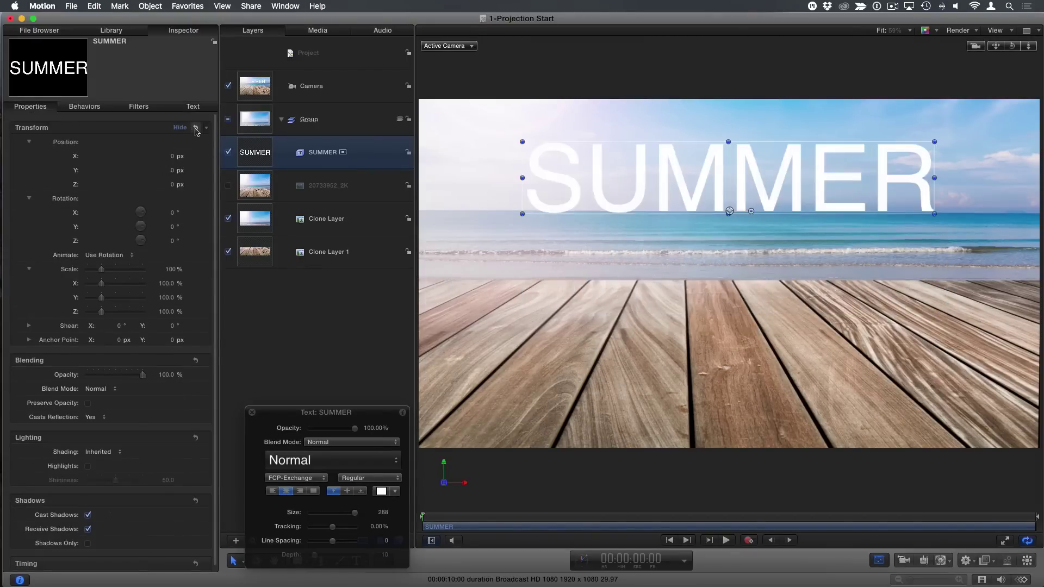
pyautogui.press('q')
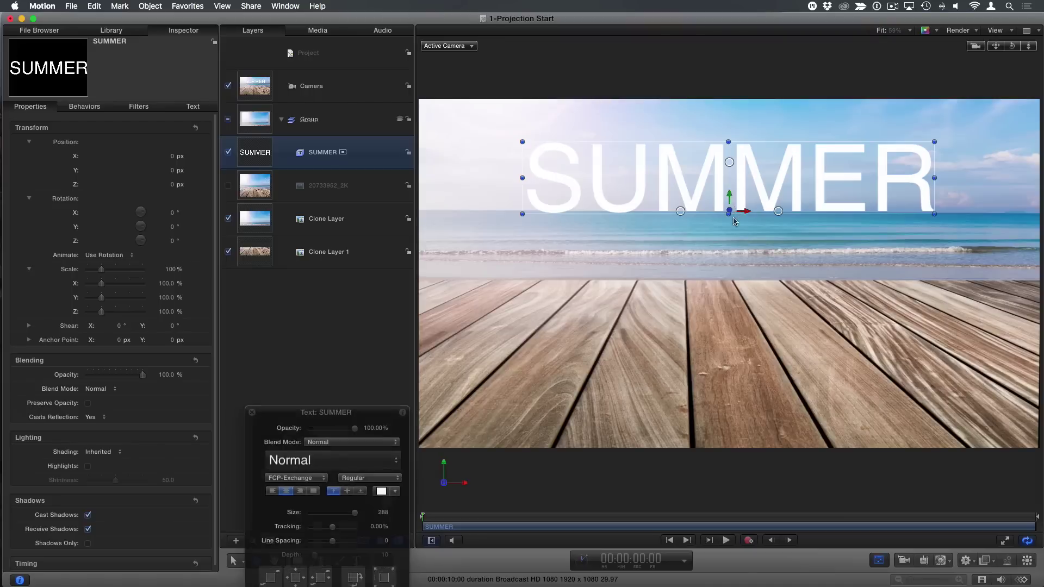
pyautogui.moveTo(730, 197); pyautogui.dragTo(737, 341)
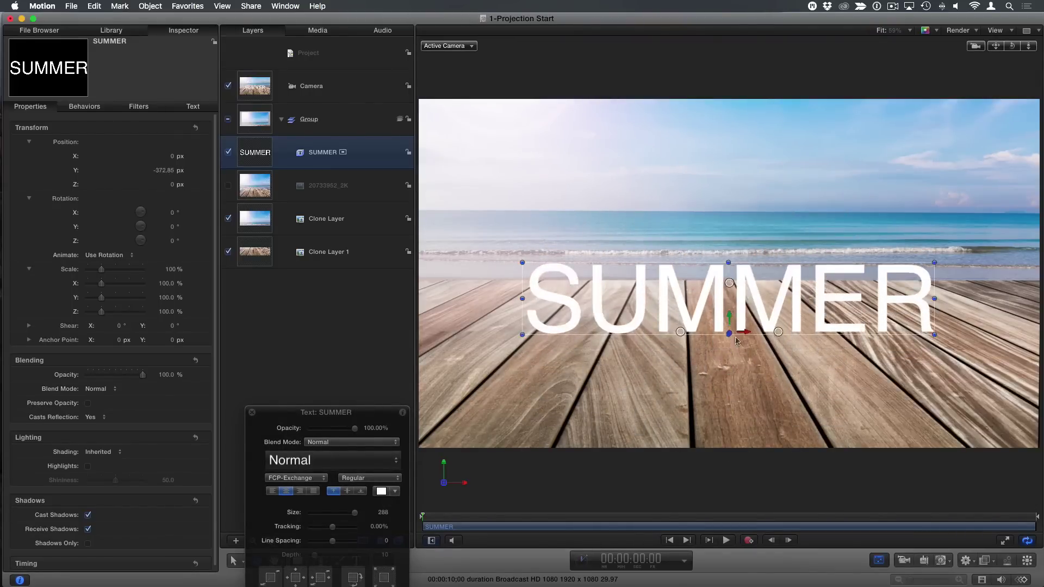
pyautogui.click(993, 31)
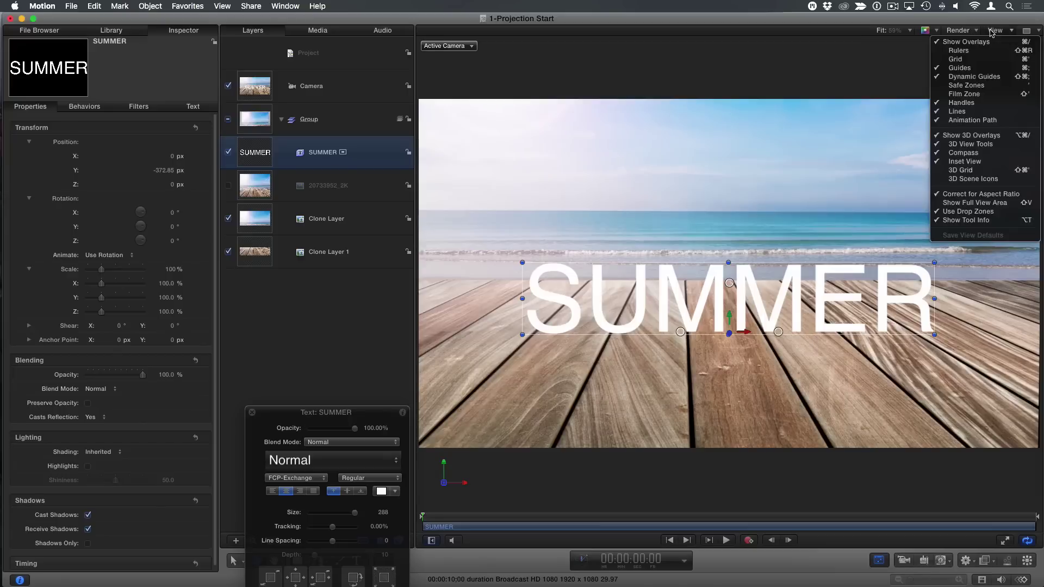
# - Turn on the Inset View overlay and move SUMMER back in depth and down onto the deck
pyautogui.click(985, 163)
pyautogui.moveTo(1014, 48); pyautogui.dragTo(960, 48)
pyautogui.hotkey('ctrl', 'shift', 'r')
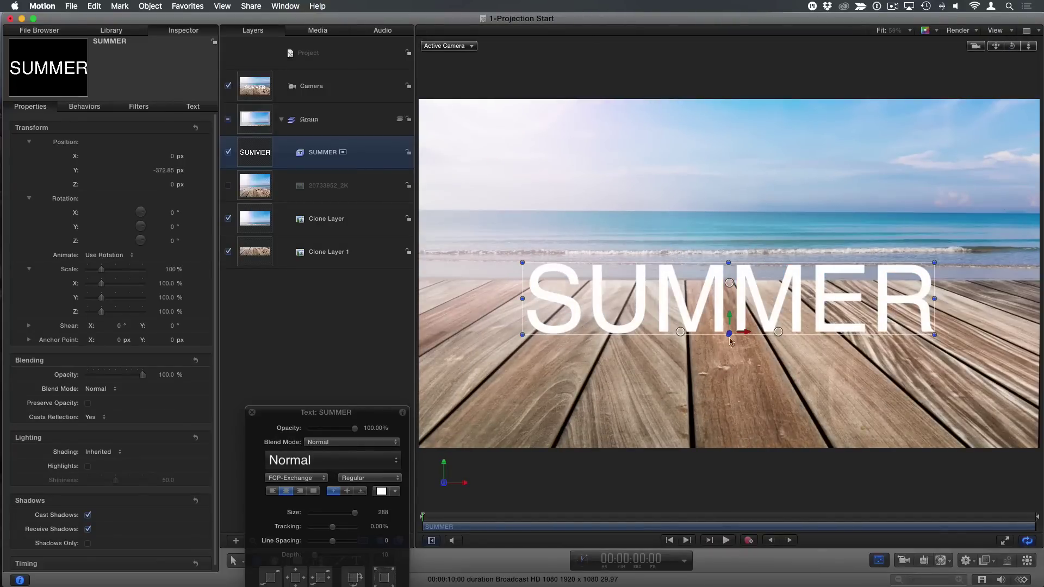
pyautogui.moveTo(730, 337); pyautogui.dragTo(596, 385)
pyautogui.moveTo(733, 302); pyautogui.dragTo(715, 379)
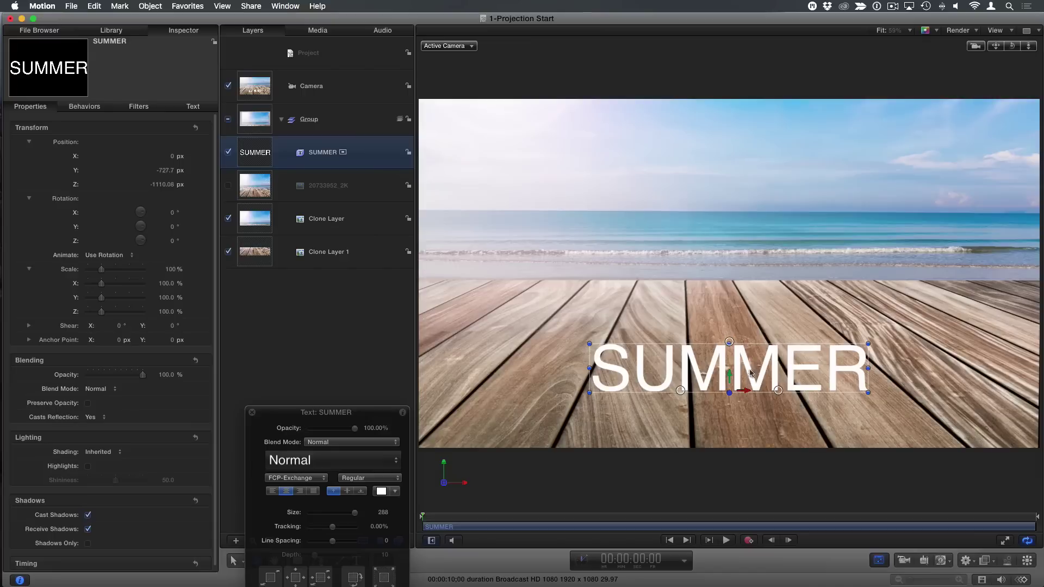
# - Push SUMMER back to Z −2104.93 px and scale it up to 243%
pyautogui.moveTo(730, 398); pyautogui.dragTo(410, 362)
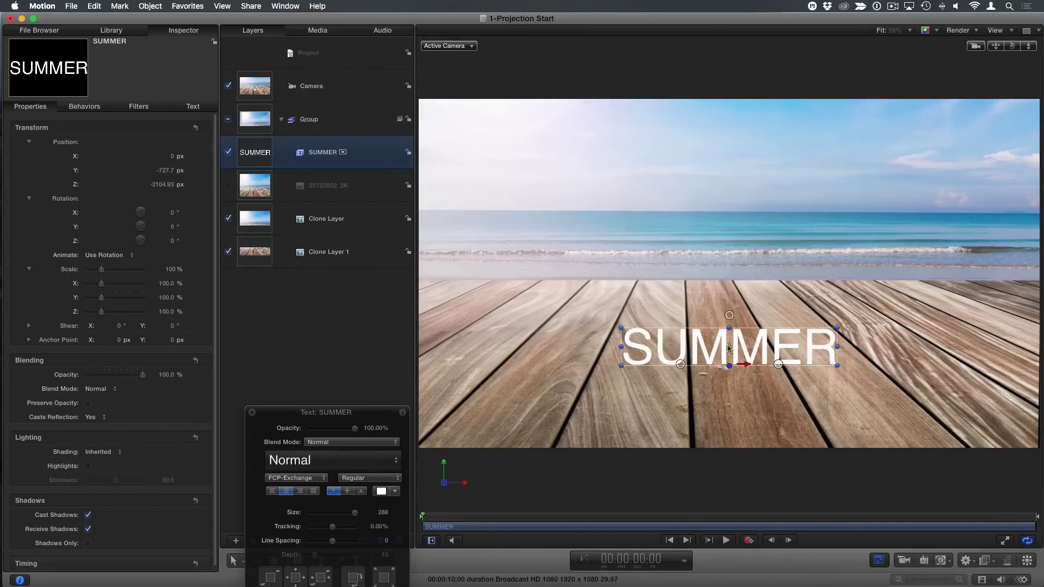
pyautogui.moveTo(729, 348); pyautogui.dragTo(729, 351)
pyautogui.press('super+z')
pyautogui.moveTo(293, 416); pyautogui.dragTo(300, 378)
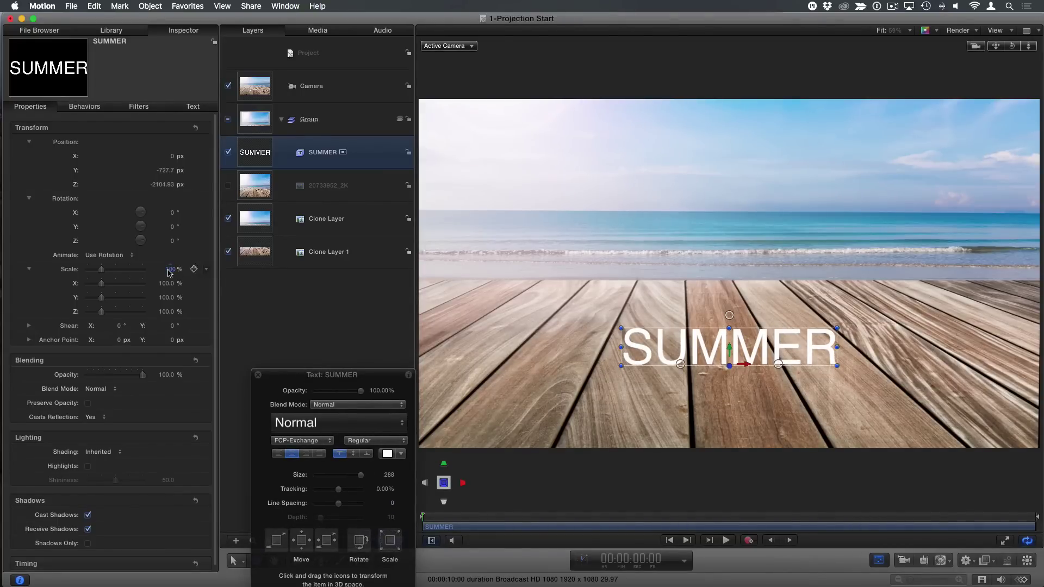
pyautogui.moveTo(169, 273); pyautogui.dragTo(210, 273)
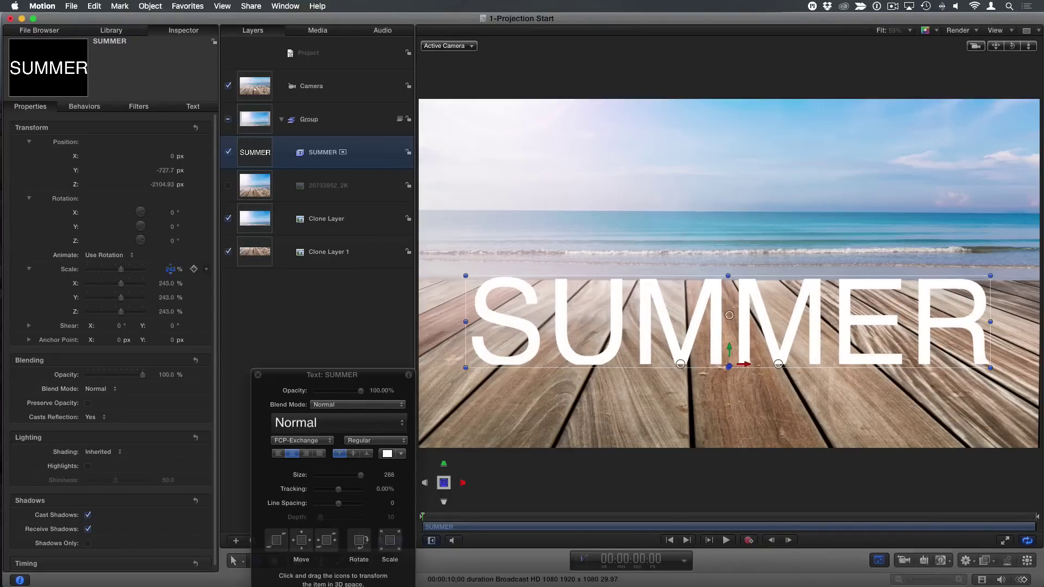
pyautogui.click(189, 107)
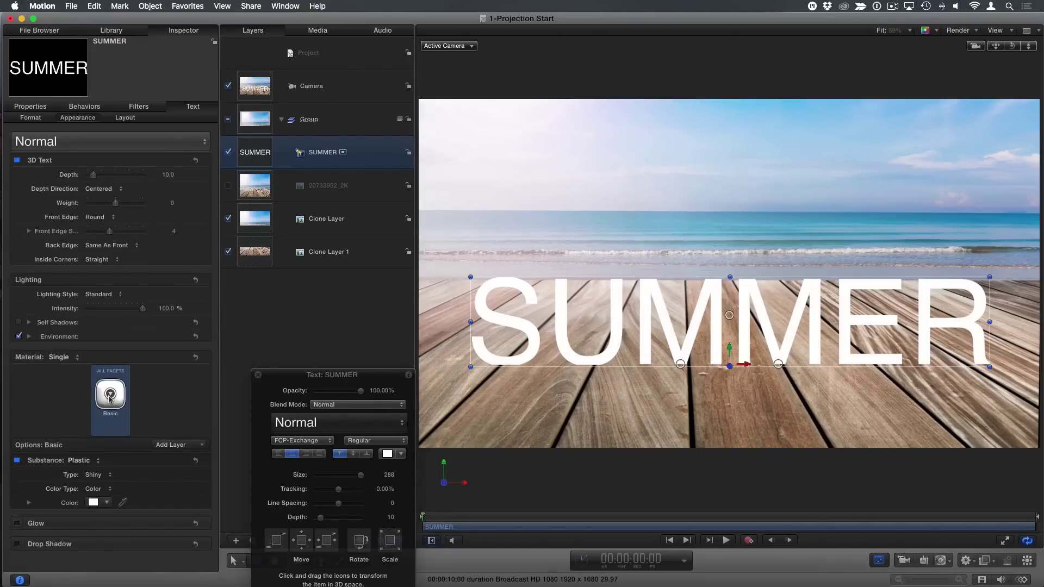
# - Give SUMMER the Wood Ash material and depth 71, then lower it slightly
pyautogui.click(110, 395)
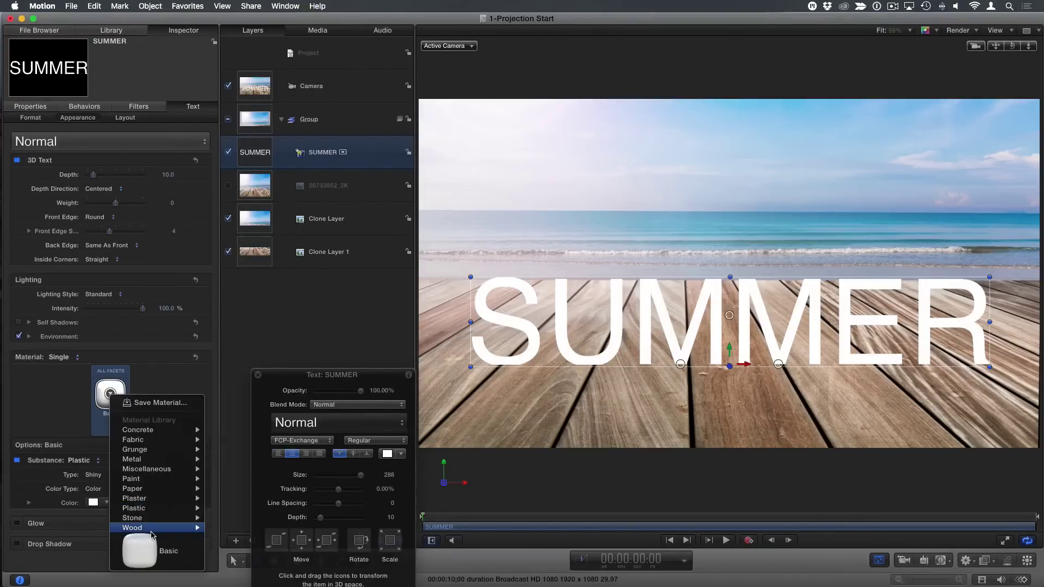
pyautogui.moveTo(152, 528)
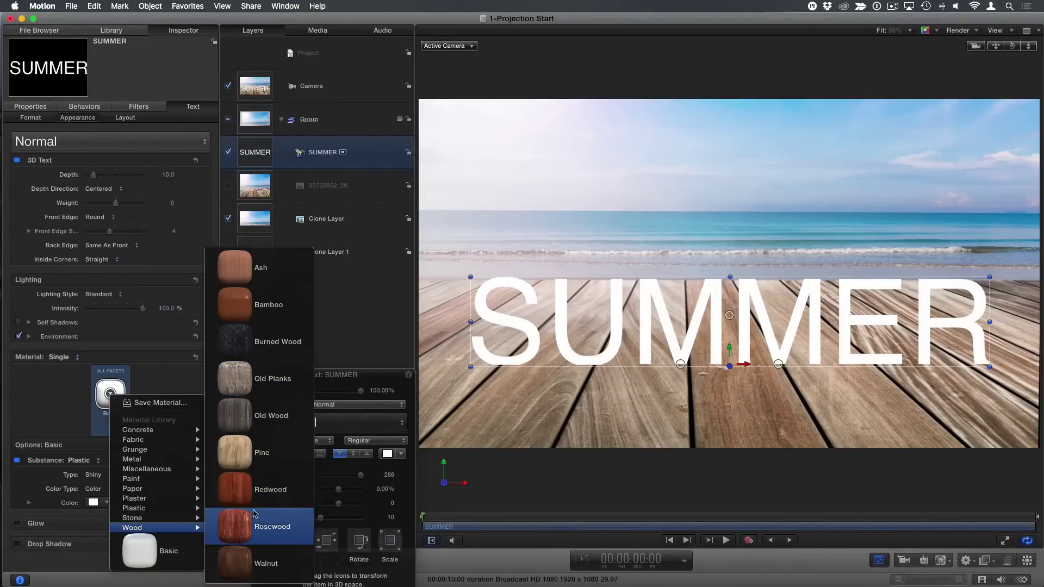
pyautogui.click(255, 284)
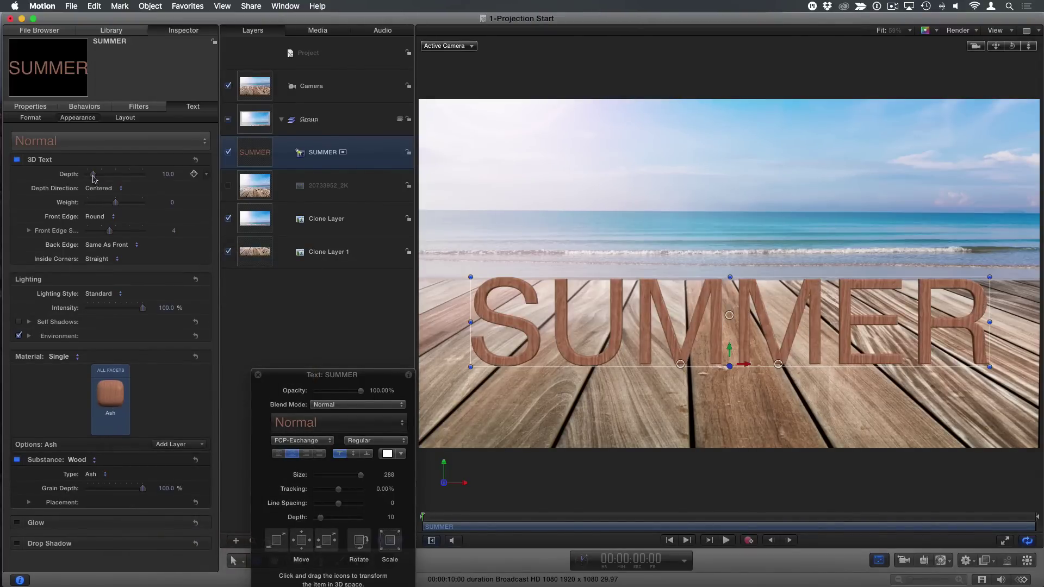
pyautogui.moveTo(100, 176); pyautogui.dragTo(128, 202)
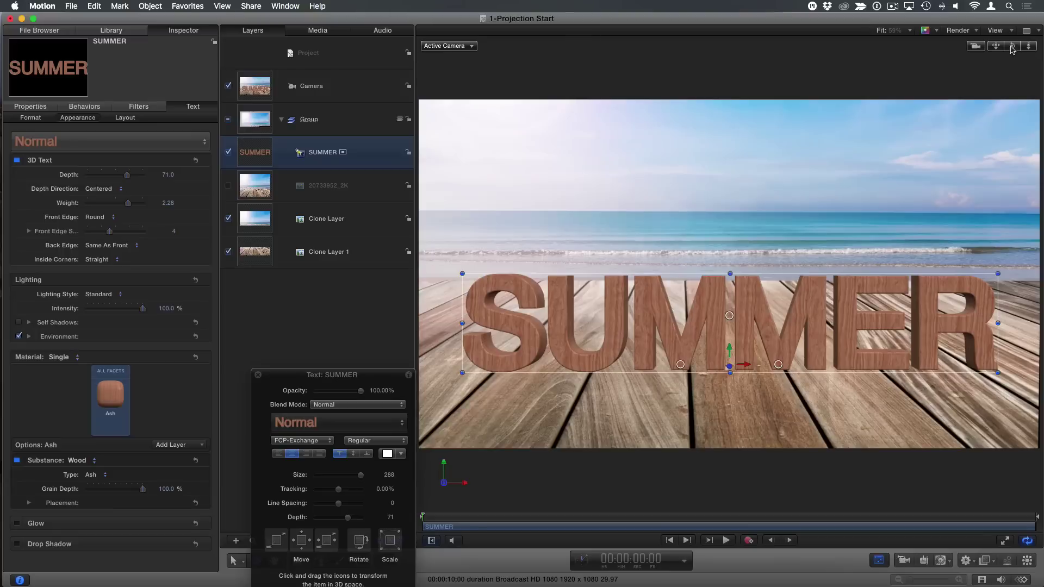
pyautogui.moveTo(1013, 49); pyautogui.dragTo(924, 50)
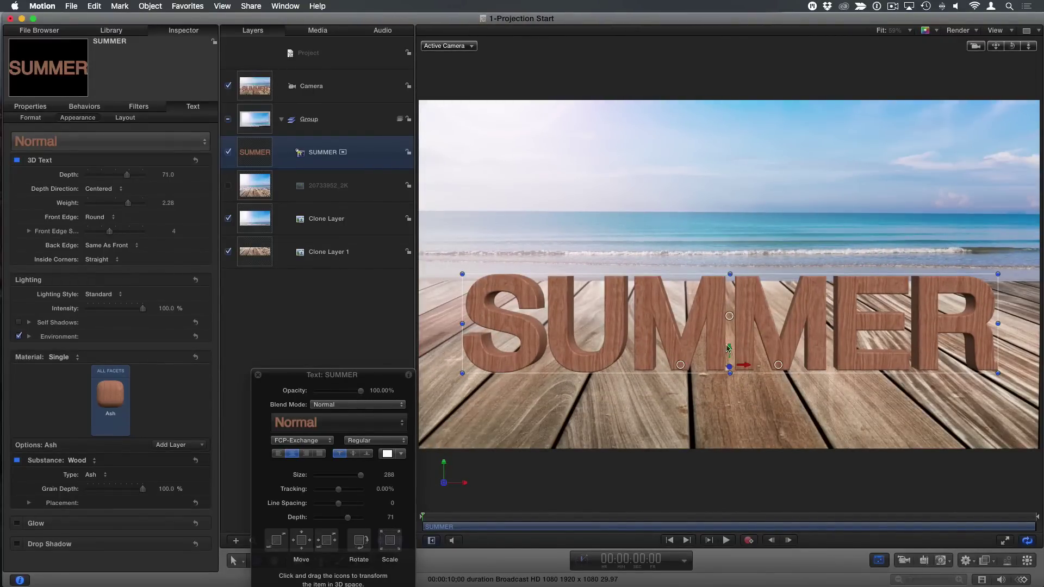
pyautogui.moveTo(729, 350)
pyautogui.mouseDown()
pyautogui.moveTo(724, 382)
pyautogui.moveTo(726, 360)
pyautogui.mouseUp()
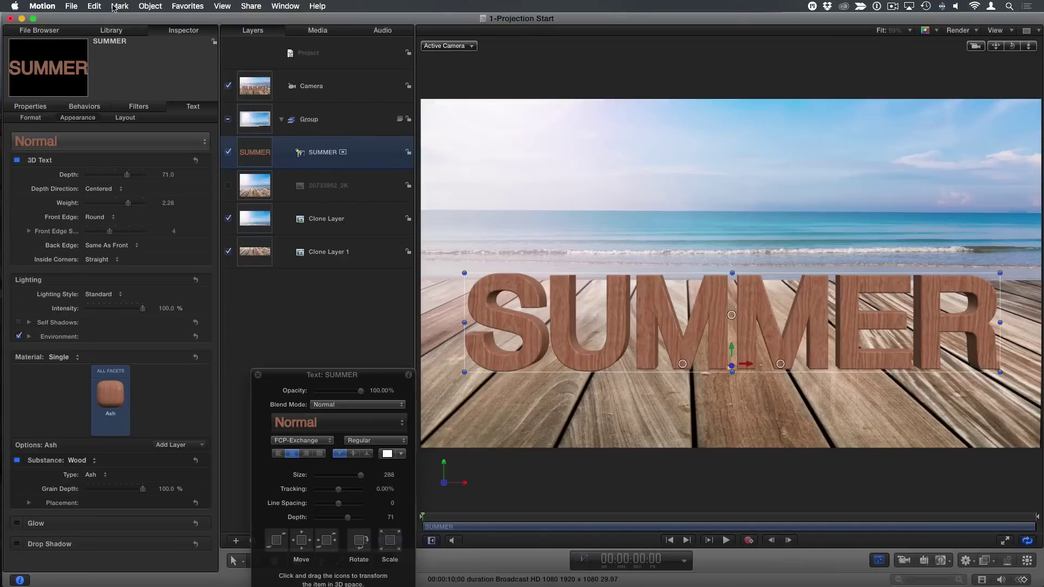
# - Add a new Directional light and tilt it down to light the boardwalk
pyautogui.click(147, 6)
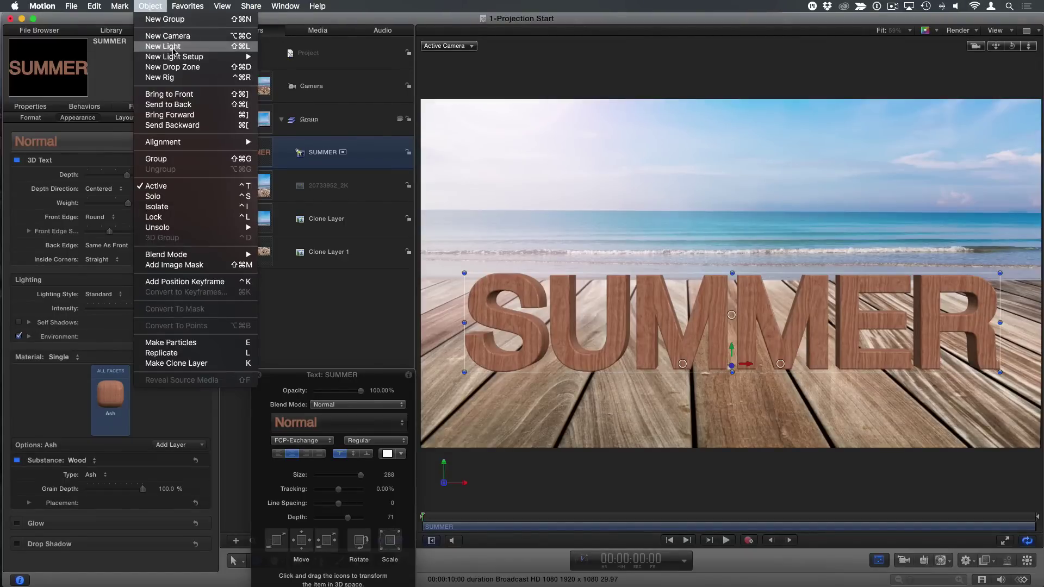
pyautogui.click(173, 48)
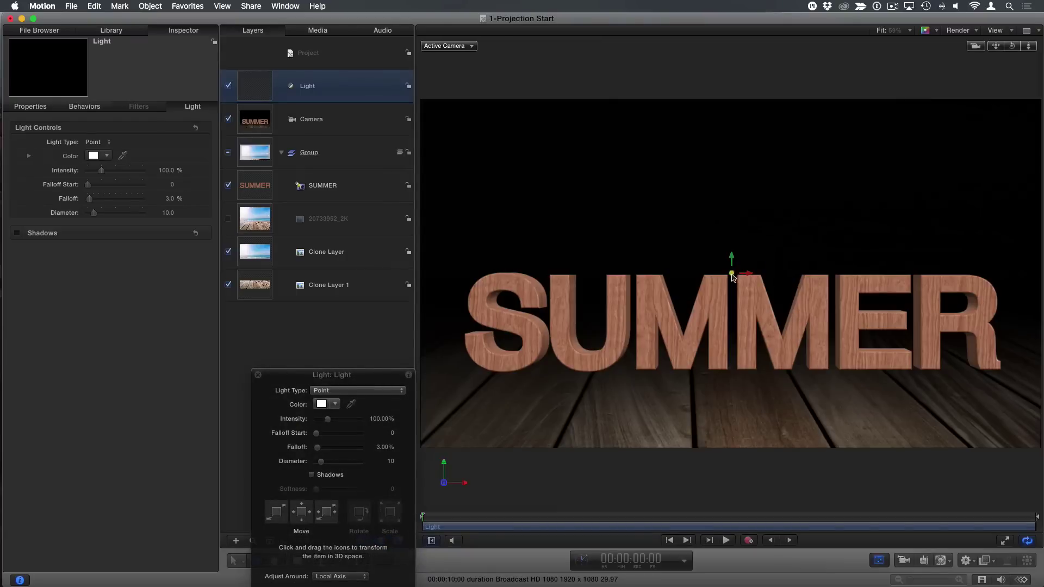
pyautogui.moveTo(733, 277); pyautogui.dragTo(780, 316)
pyautogui.moveTo(295, 376); pyautogui.dragTo(299, 283)
pyautogui.click(361, 299)
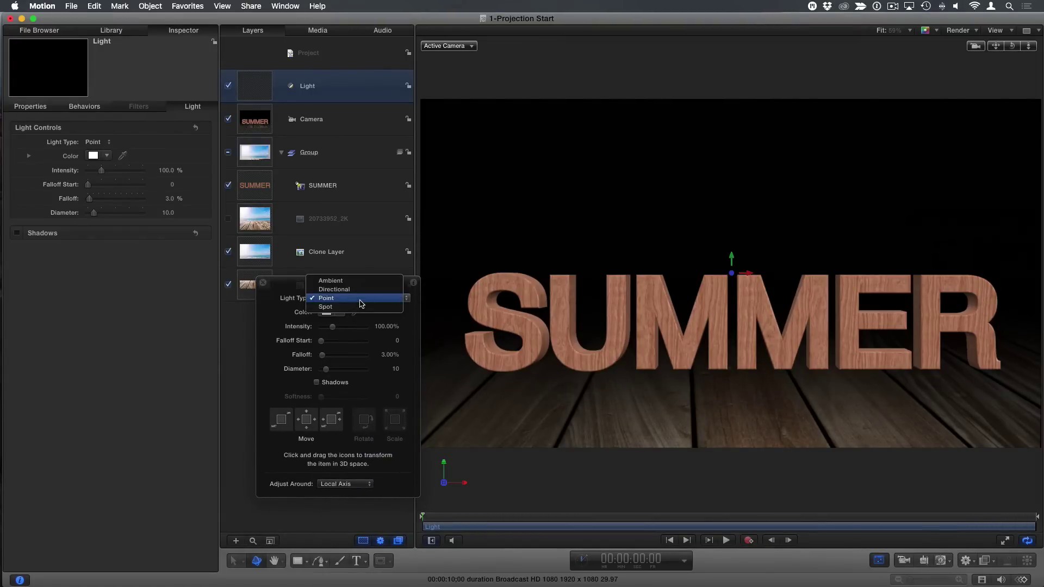
pyautogui.click(360, 289)
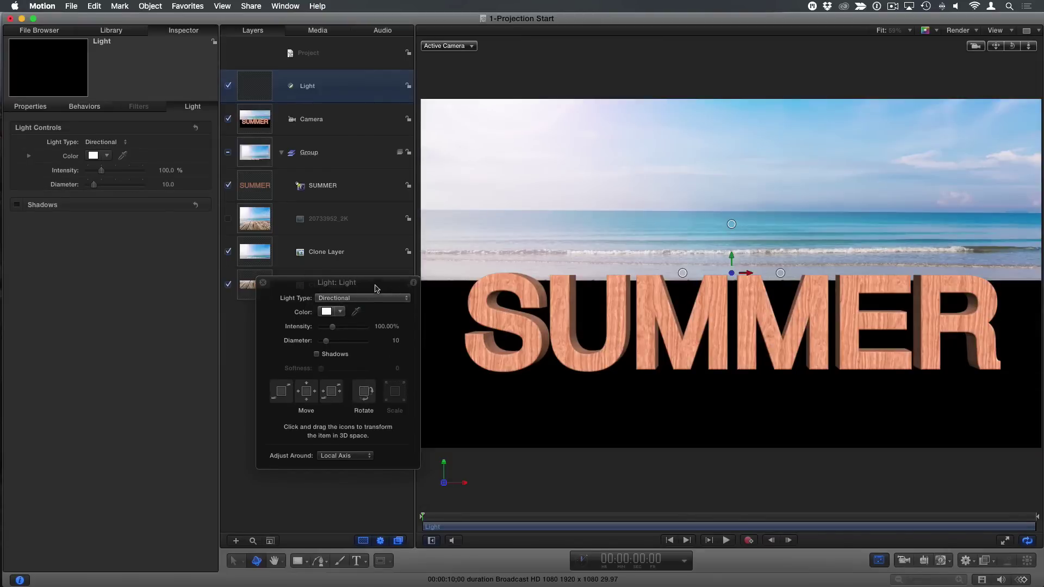
pyautogui.moveTo(375, 285); pyautogui.dragTo(319, 312)
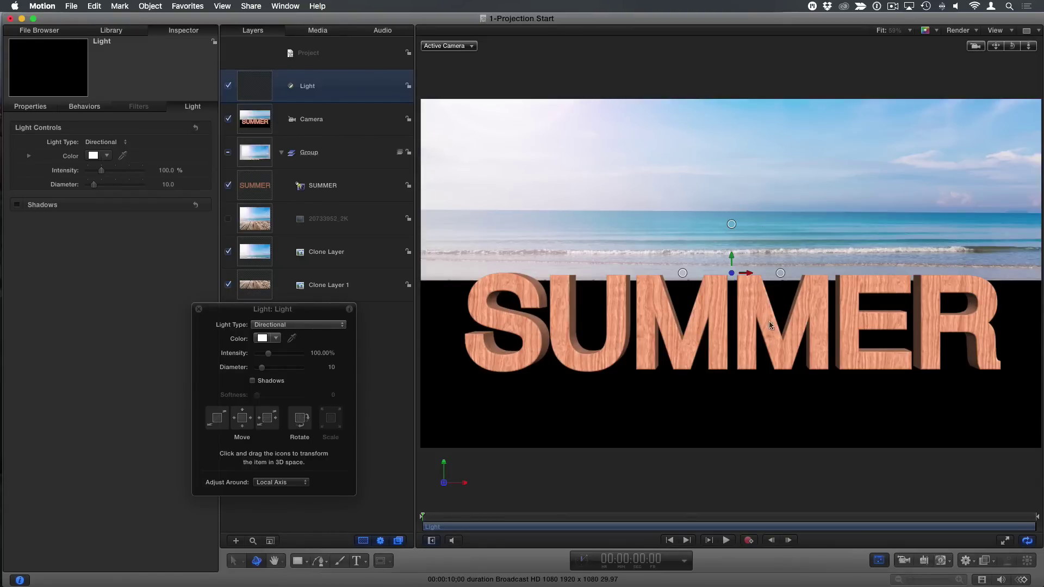
pyautogui.moveTo(732, 225); pyautogui.dragTo(734, 209)
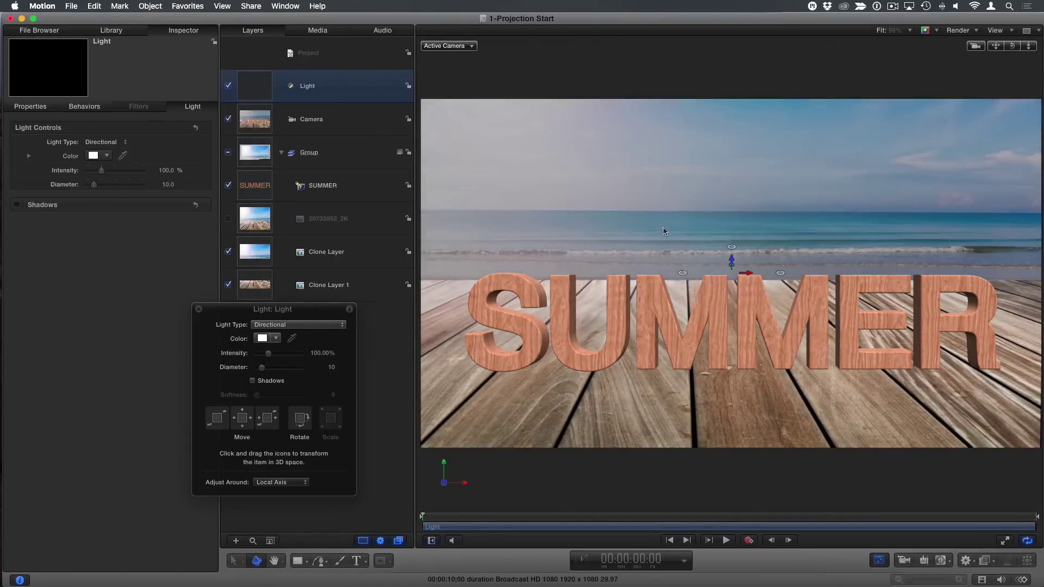
# - Enable the light's shadows and rotate it so SUMMER's shadows stretch toward the viewer
pyautogui.click(253, 381)
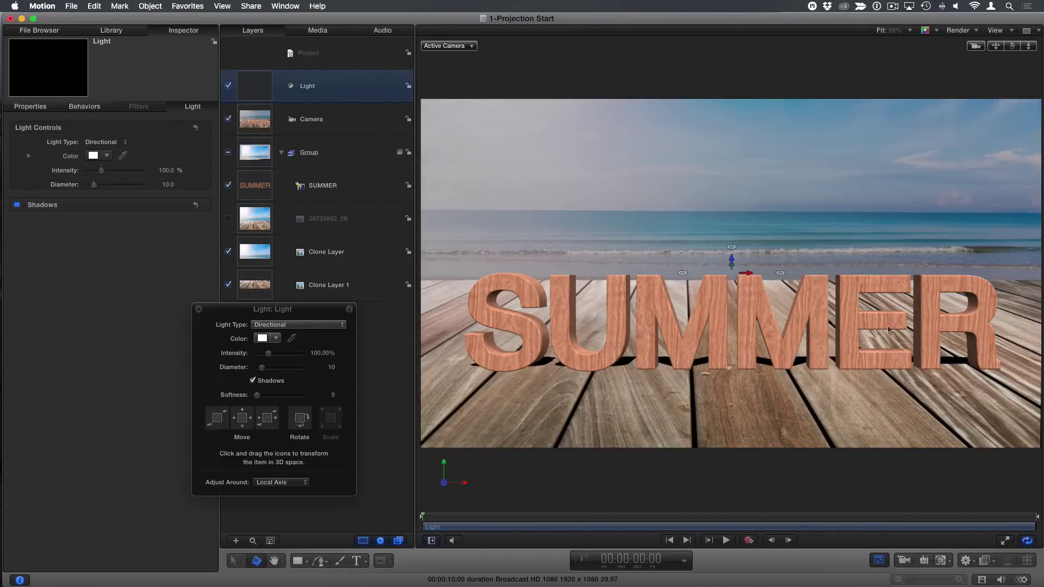
pyautogui.moveTo(732, 247); pyautogui.dragTo(734, 259)
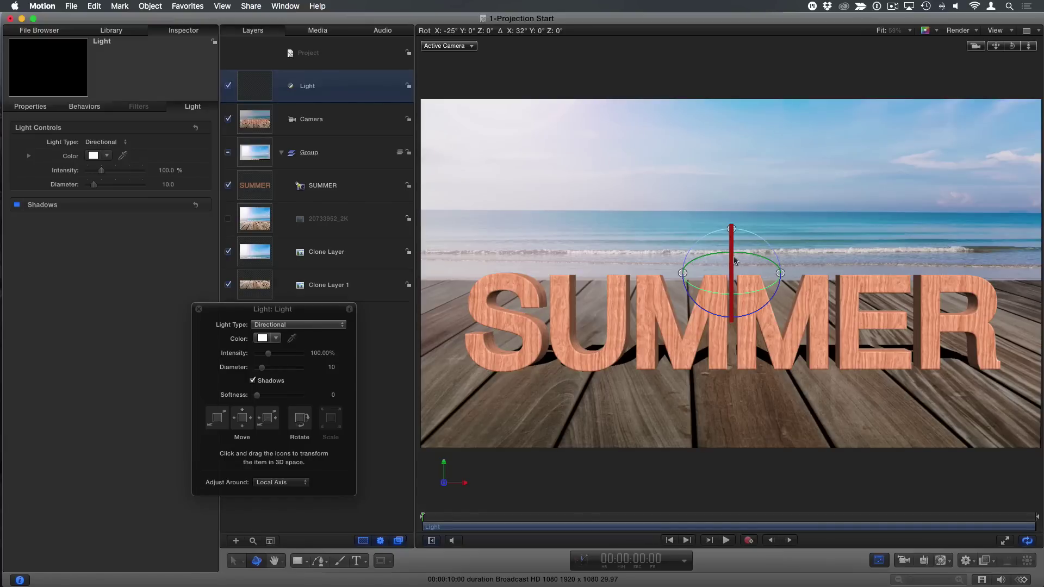
pyautogui.moveTo(734, 257); pyautogui.dragTo(748, 185)
pyautogui.moveTo(695, 268); pyautogui.dragTo(688, 279)
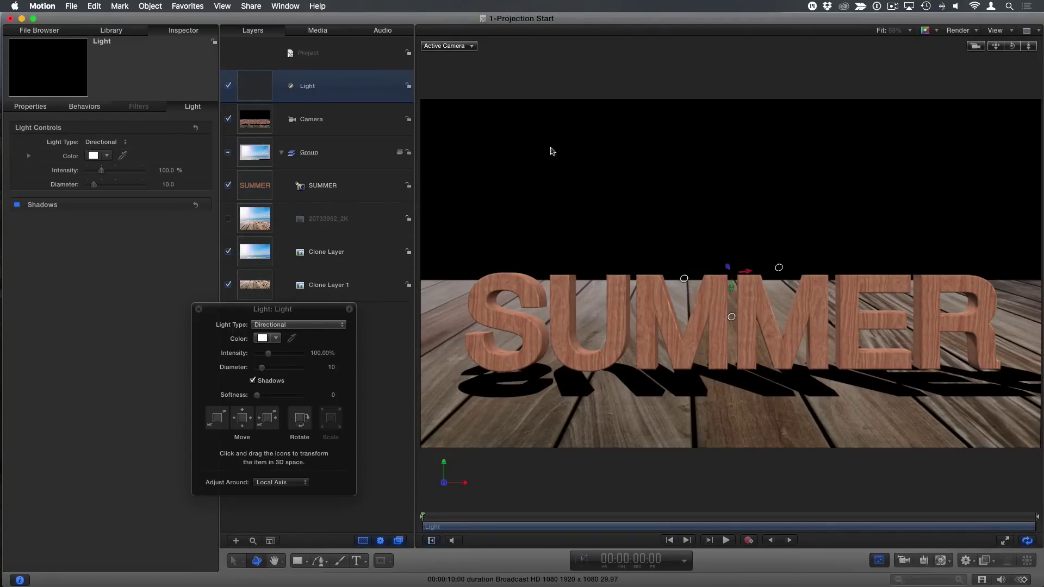
pyautogui.moveTo(237, 325); pyautogui.dragTo(294, 384)
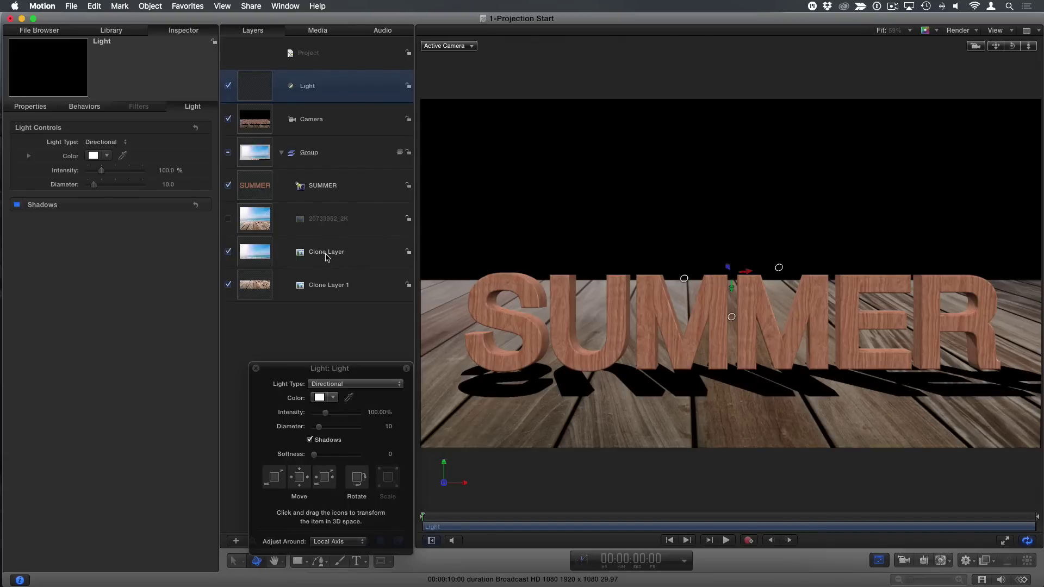
pyautogui.click(327, 257)
# - Set Lighting Shading to Off for both Clone Layer and Clone Layer 1
pyautogui.keyDown('shift'); pyautogui.click(334, 287); pyautogui.keyUp('shift')
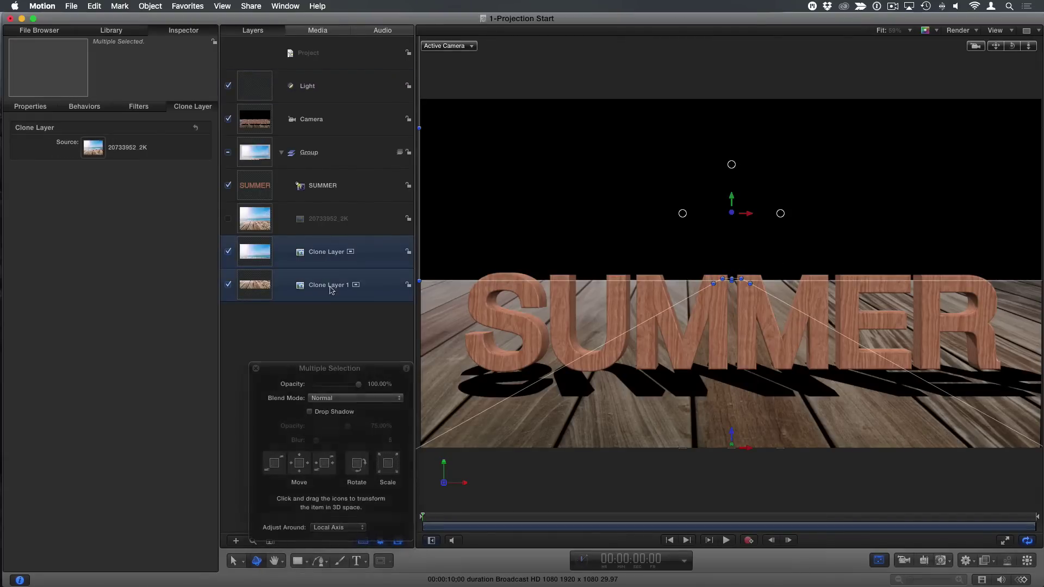
pyautogui.click(30, 107)
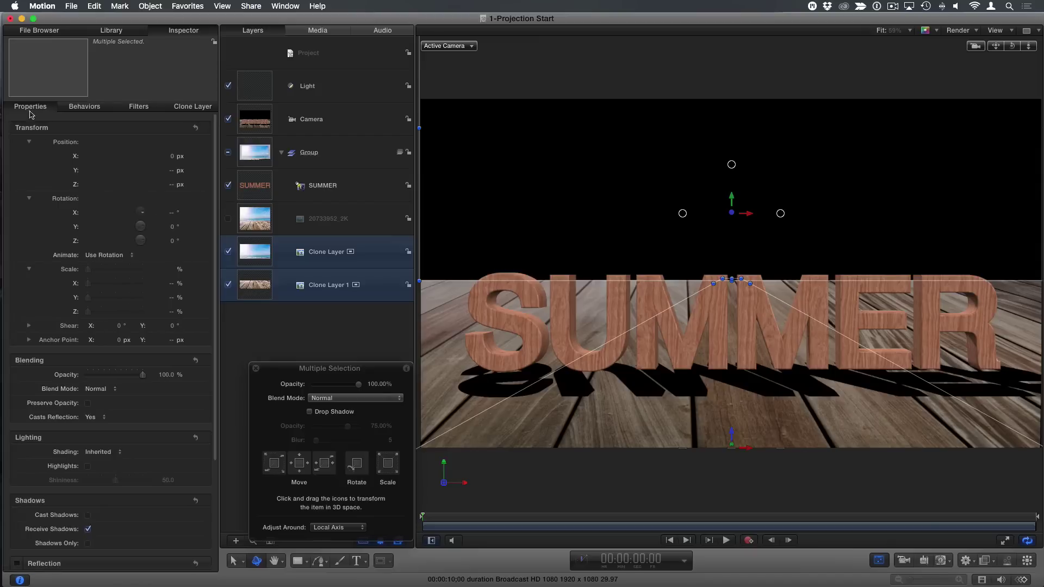
pyautogui.click(110, 456)
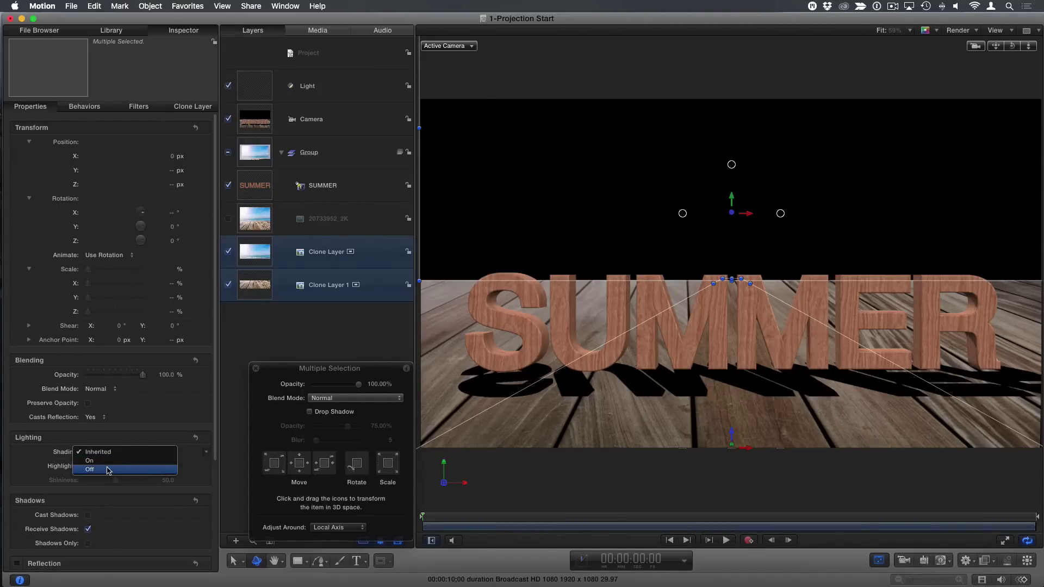
pyautogui.click(109, 469)
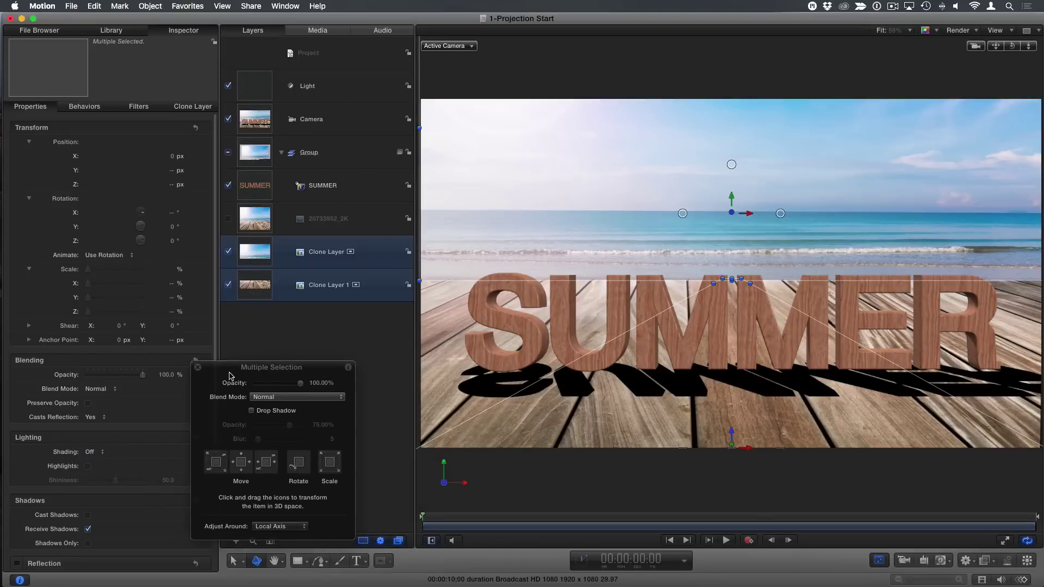
pyautogui.moveTo(289, 372); pyautogui.dragTo(230, 371)
pyautogui.click(355, 336)
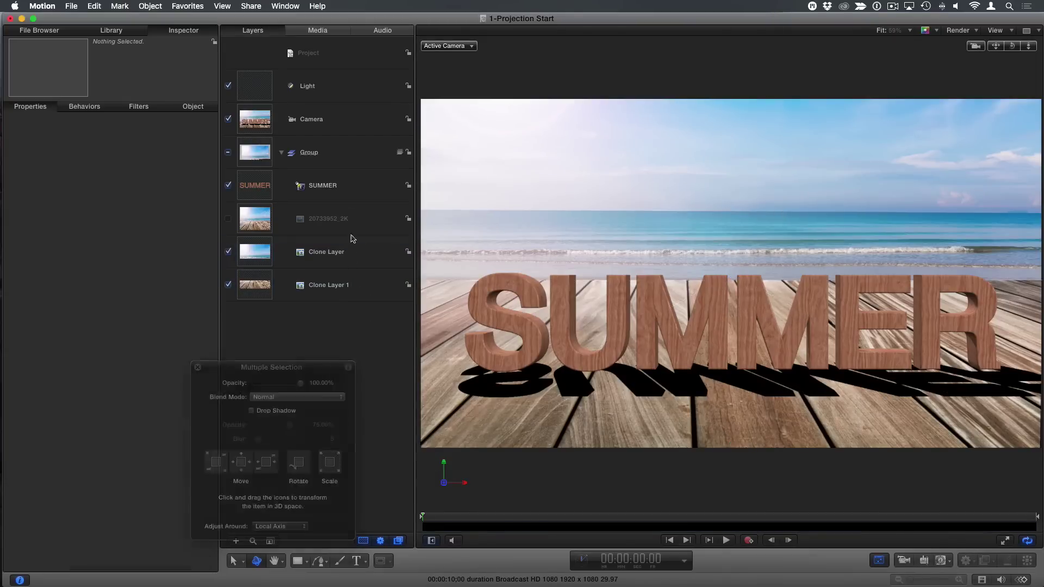
# - Raise SUMMER slightly to Y −712.63 px, then show the Light layer's settings
pyautogui.click(346, 187)
pyautogui.moveTo(732, 352); pyautogui.dragTo(733, 346)
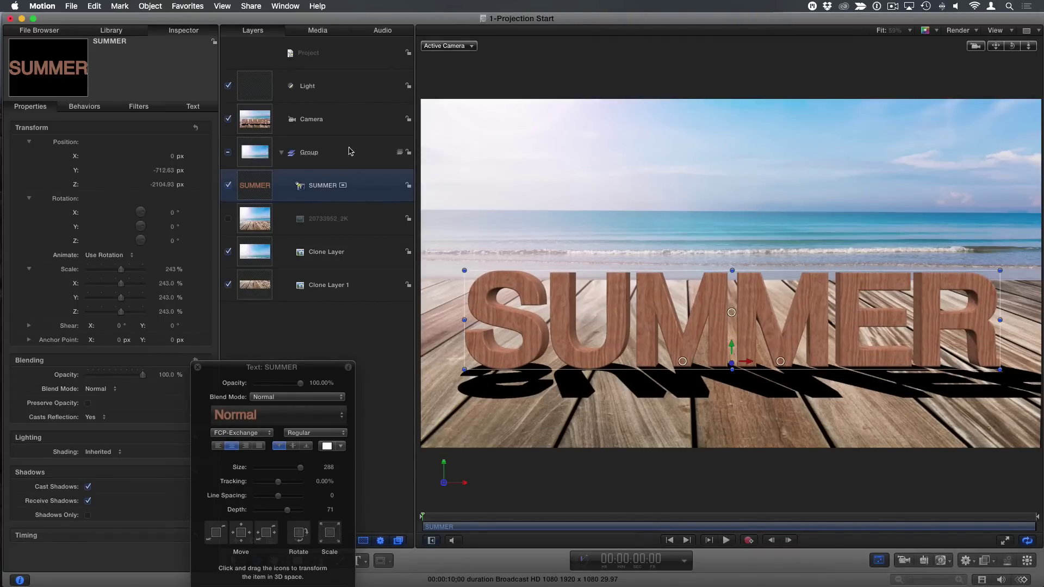
pyautogui.click(341, 95)
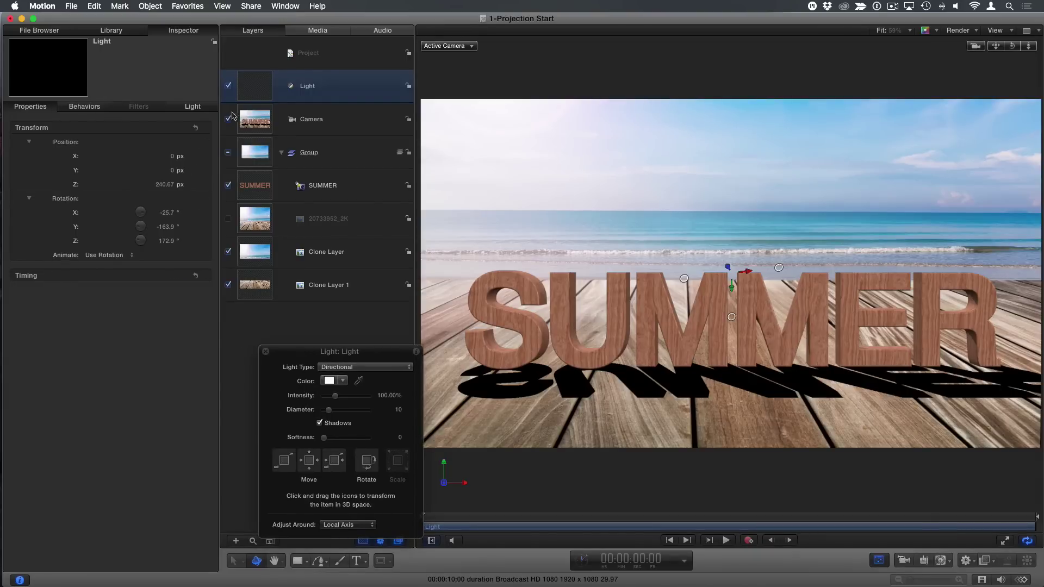
pyautogui.click(195, 107)
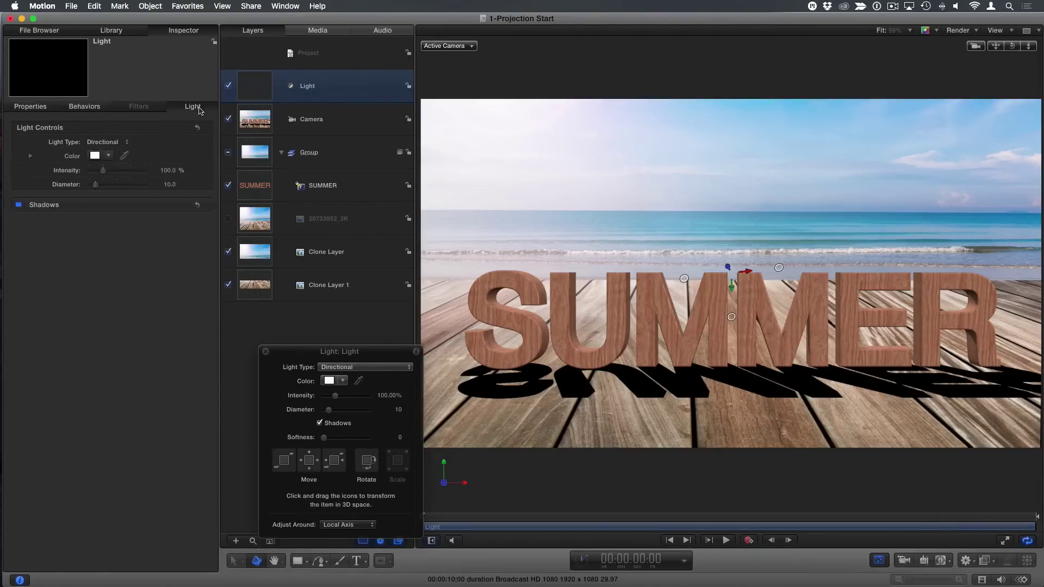
# - Set the light's shadow opacity to 83.08% and shadow softness to 5
pyautogui.click(22, 108)
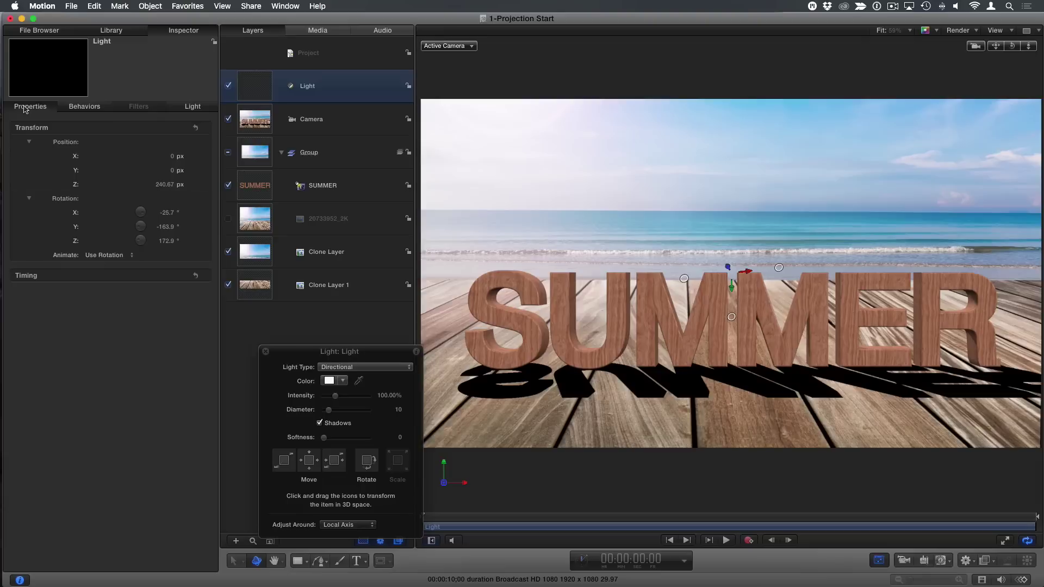
pyautogui.click(193, 107)
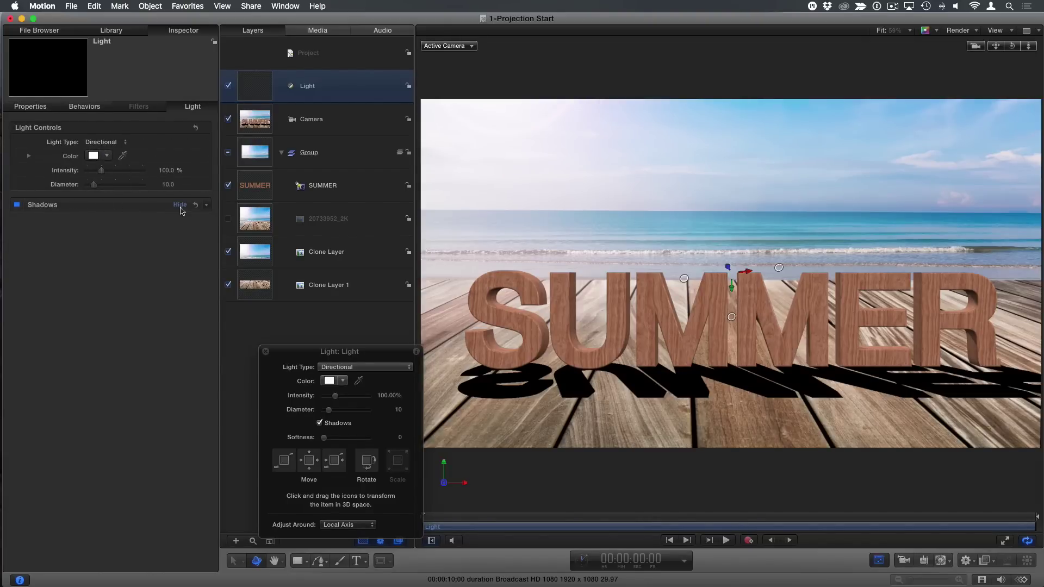
pyautogui.moveTo(143, 220); pyautogui.dragTo(46, 234)
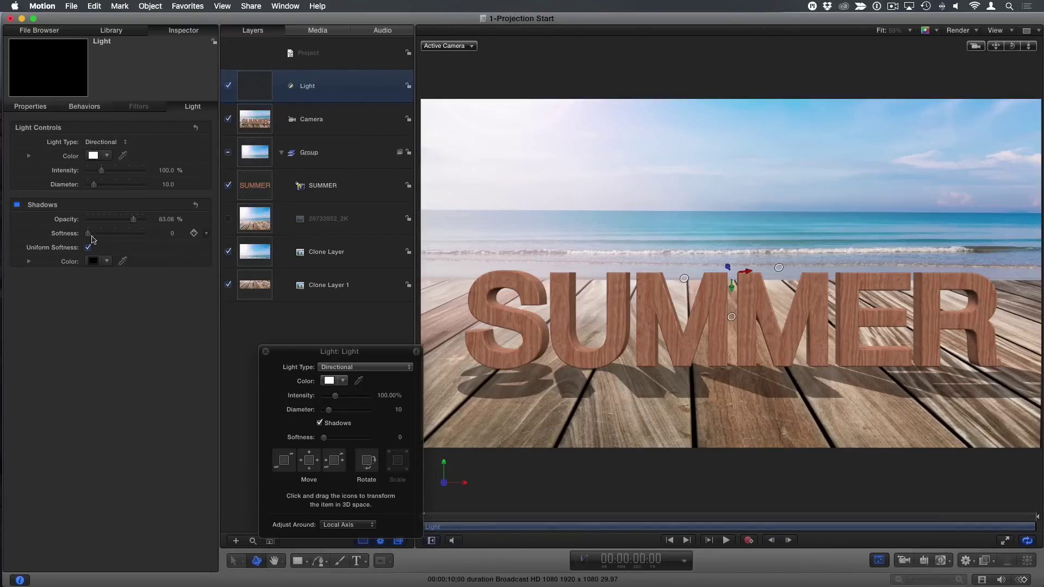
pyautogui.moveTo(89, 237)
pyautogui.mouseDown()
pyautogui.moveTo(136, 242)
pyautogui.moveTo(101, 240)
pyautogui.mouseUp()
pyautogui.moveTo(369, 390); pyautogui.dragTo(282, 362)
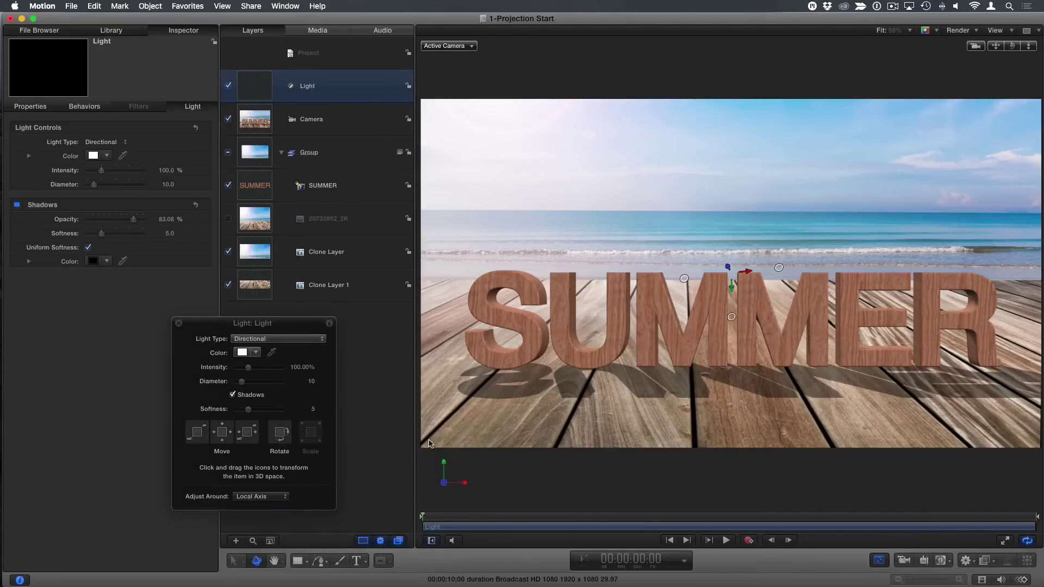
pyautogui.moveTo(1015, 48)
pyautogui.mouseDown()
pyautogui.moveTo(979, 50)
pyautogui.moveTo(1013, 51)
pyautogui.mouseUp()
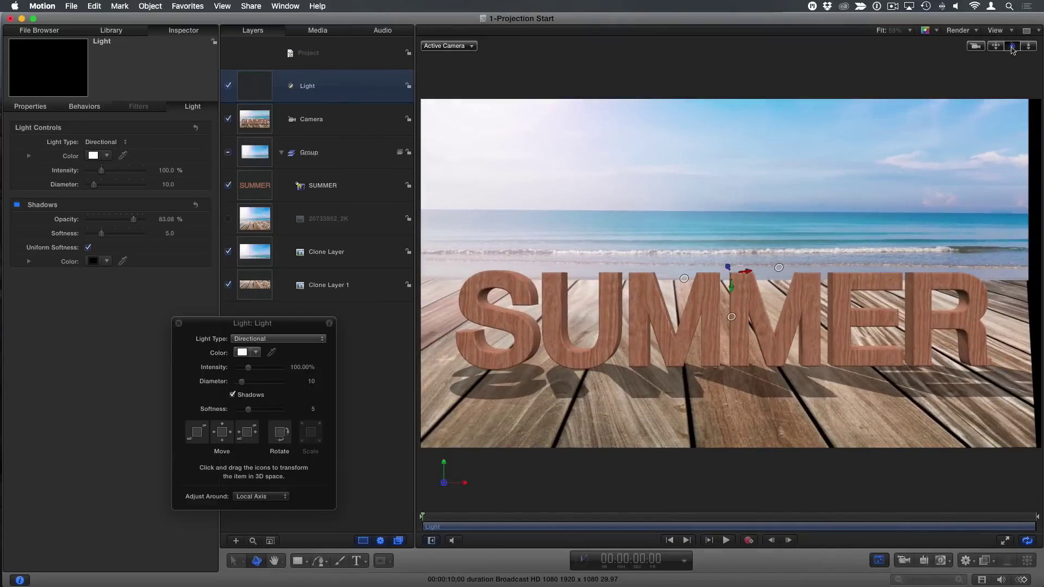
pyautogui.doubleClick(1013, 49)
# - Add a Basic Motion > Move behavior to the Camera layer
pyautogui.click(358, 125)
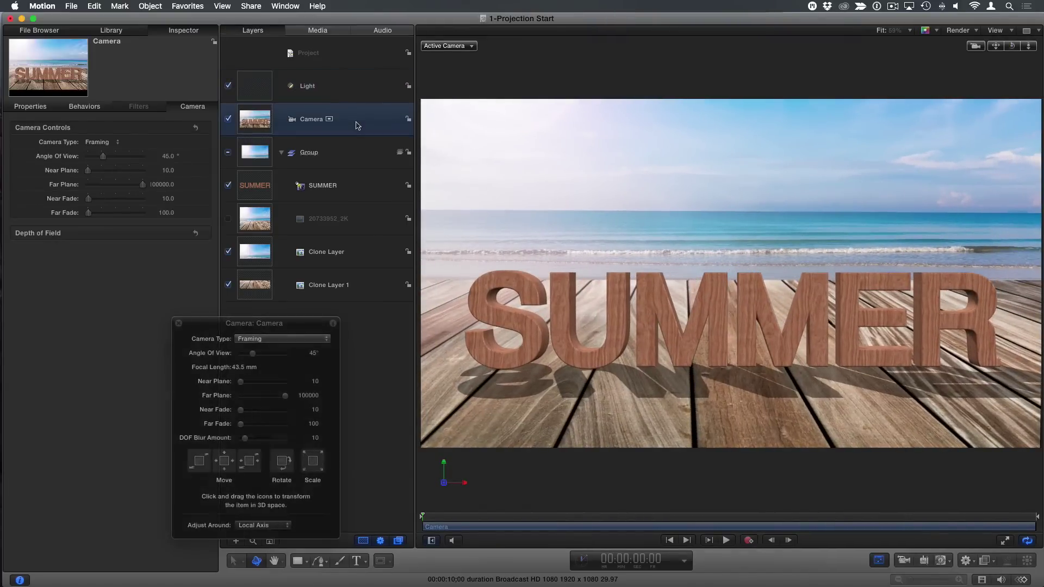
pyautogui.click(970, 564)
pyautogui.moveTo(989, 414)
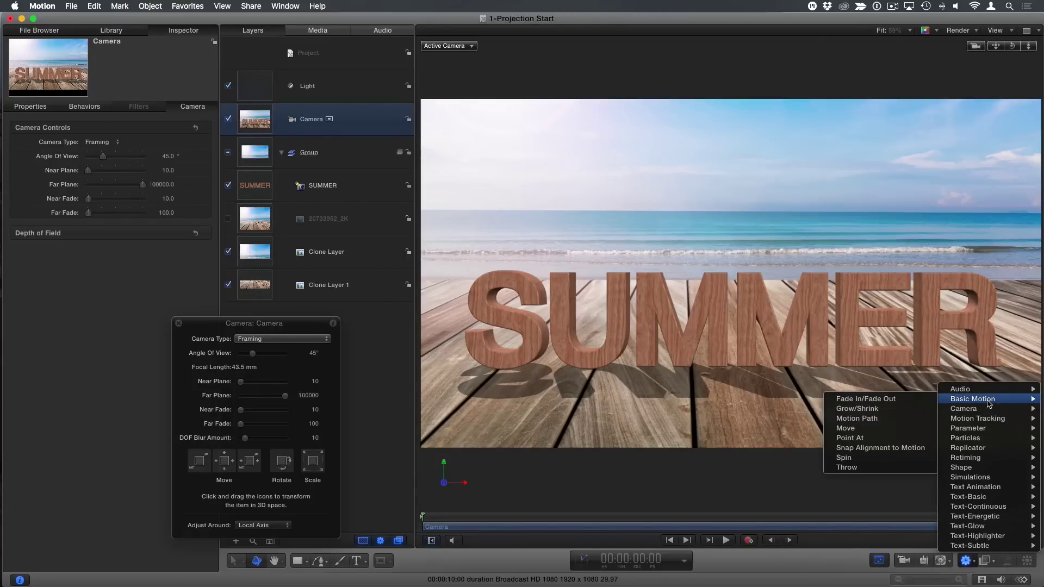
pyautogui.click(858, 429)
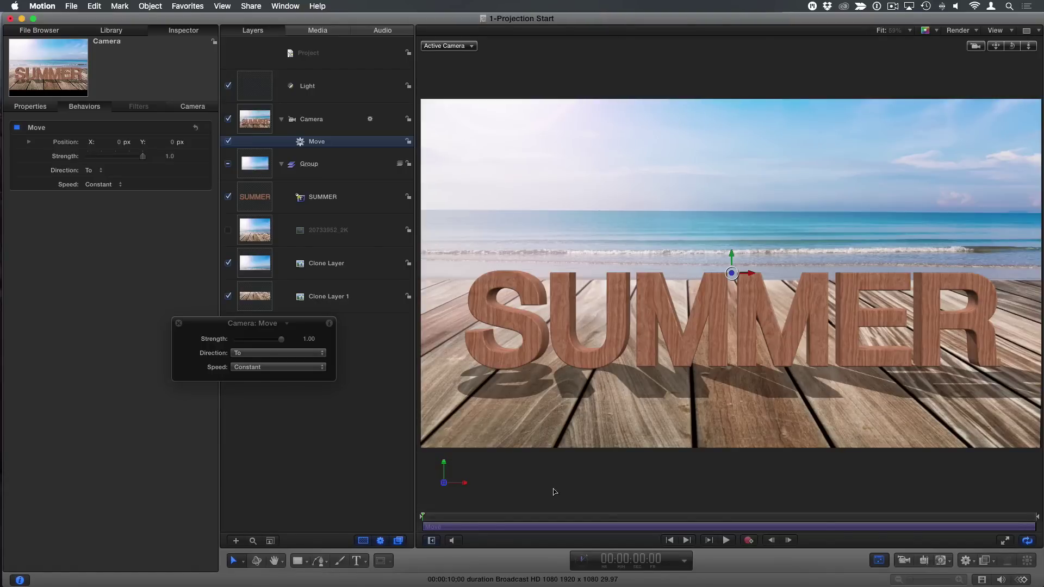
# - Trim the camera Move behavior to end at 1 second 27 frames and preview the push
pyautogui.moveTo(463, 520); pyautogui.dragTo(516, 520)
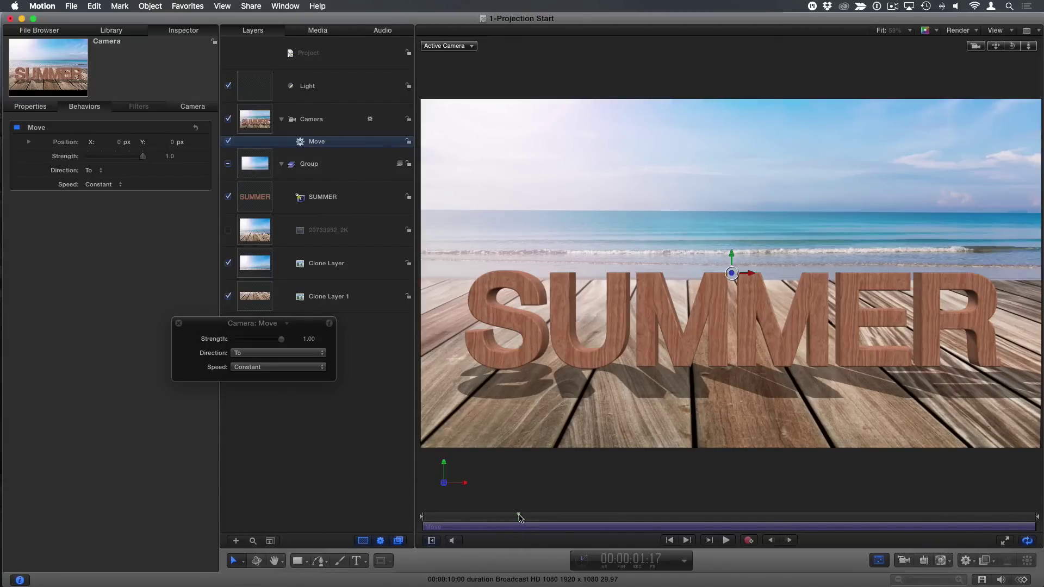
pyautogui.moveTo(520, 518); pyautogui.dragTo(397, 518)
pyautogui.press('o')
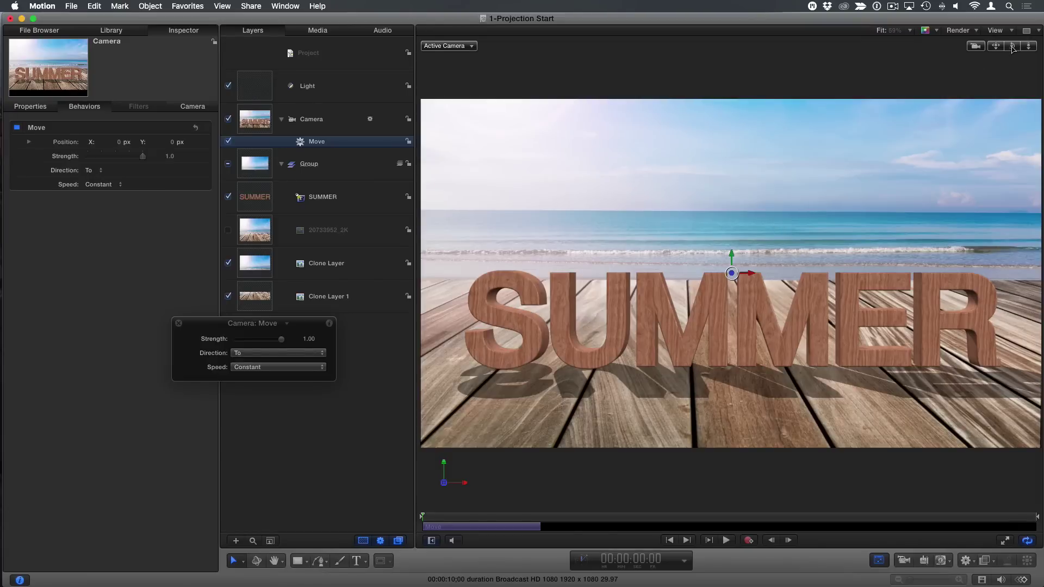
pyautogui.moveTo(997, 49); pyautogui.dragTo(998, 48)
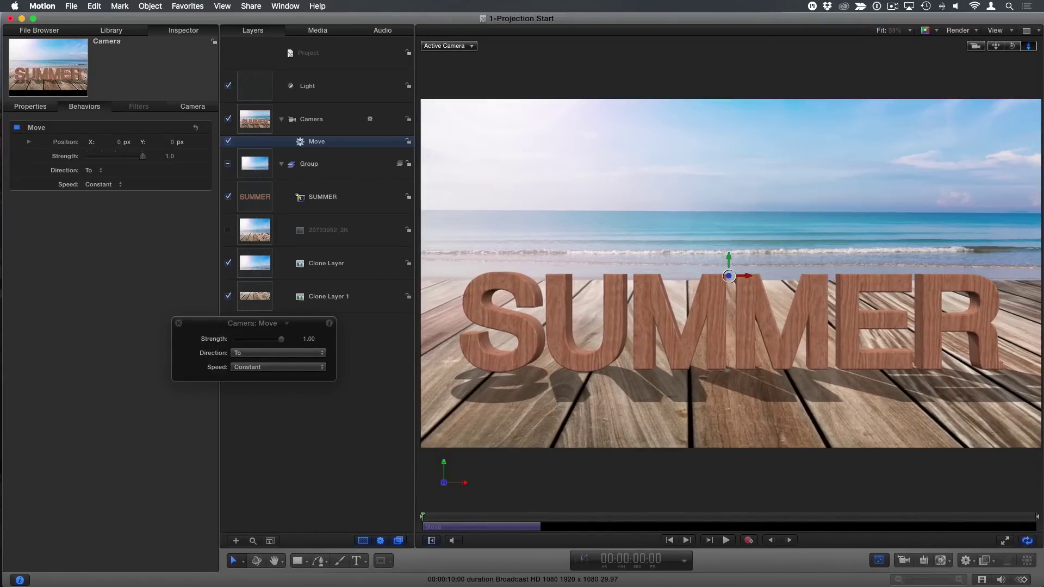
pyautogui.moveTo(1012, 46); pyautogui.dragTo(1029, 46)
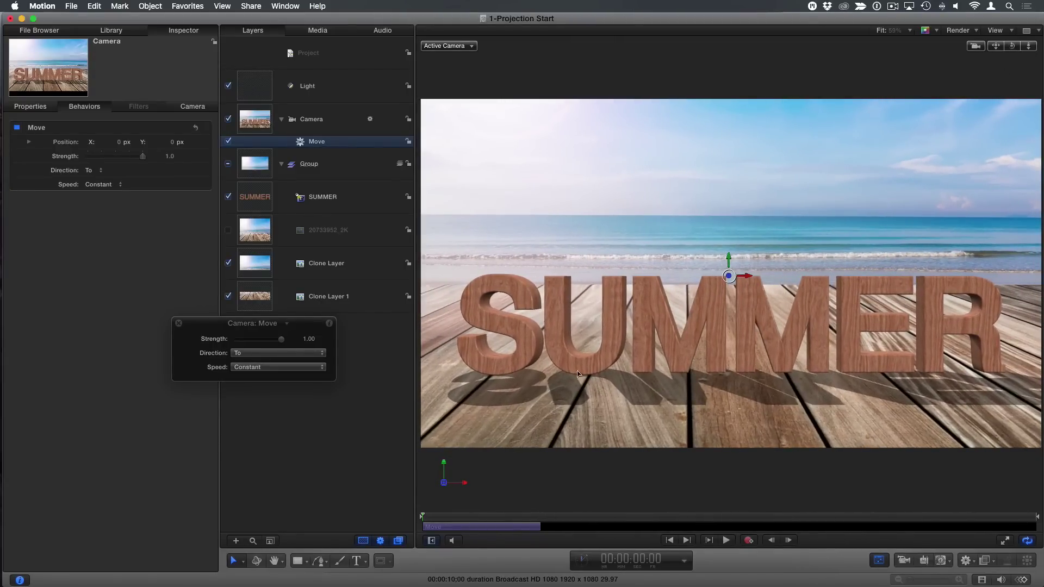
pyautogui.moveTo(460, 518); pyautogui.dragTo(538, 520)
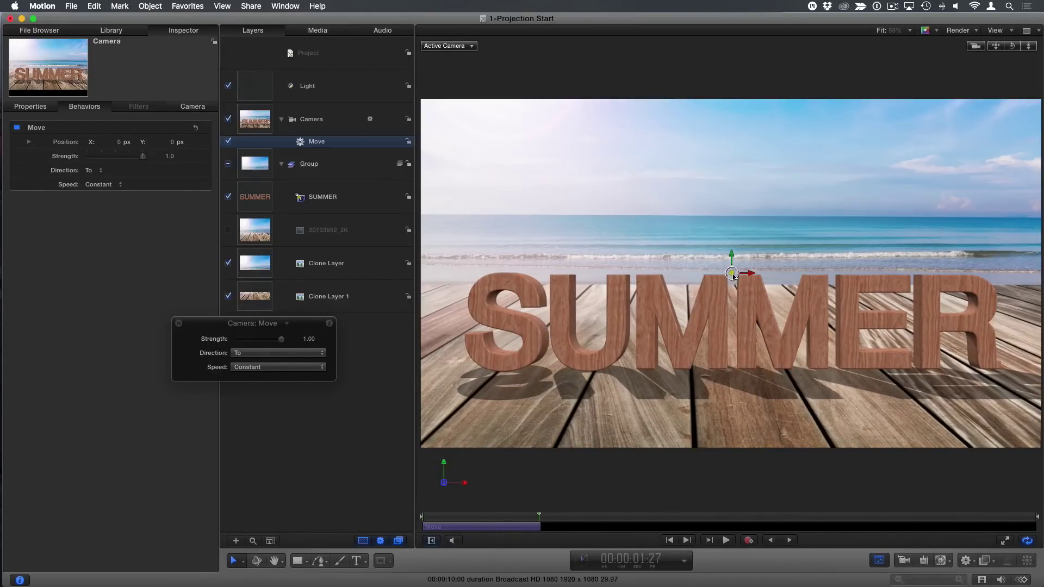
# - Drag the camera's end point forward past SUMMER to sit over the empty boardwalk
pyautogui.moveTo(733, 275); pyautogui.dragTo(734, 258)
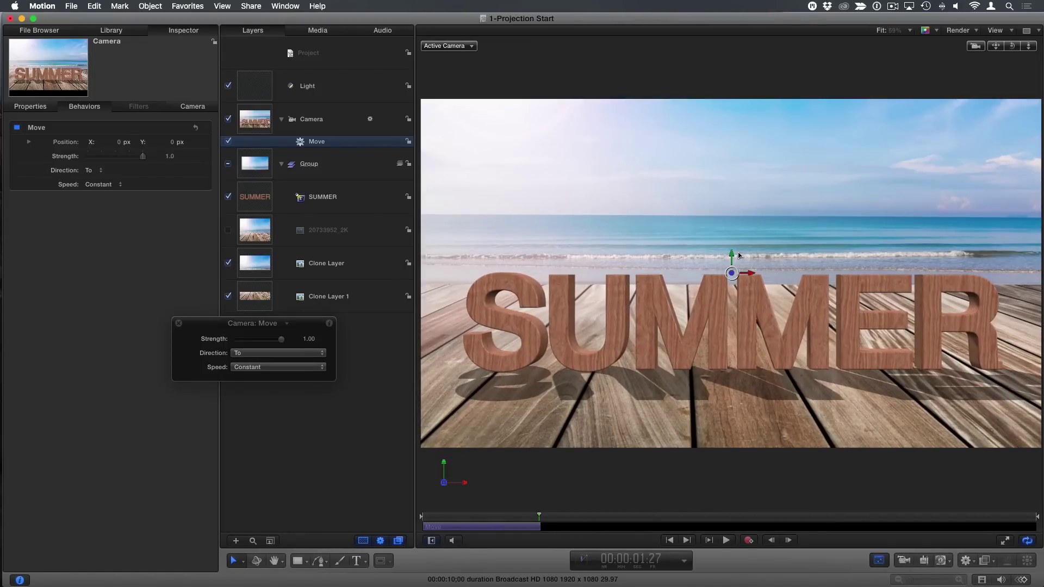
pyautogui.moveTo(732, 257); pyautogui.dragTo(995, 277)
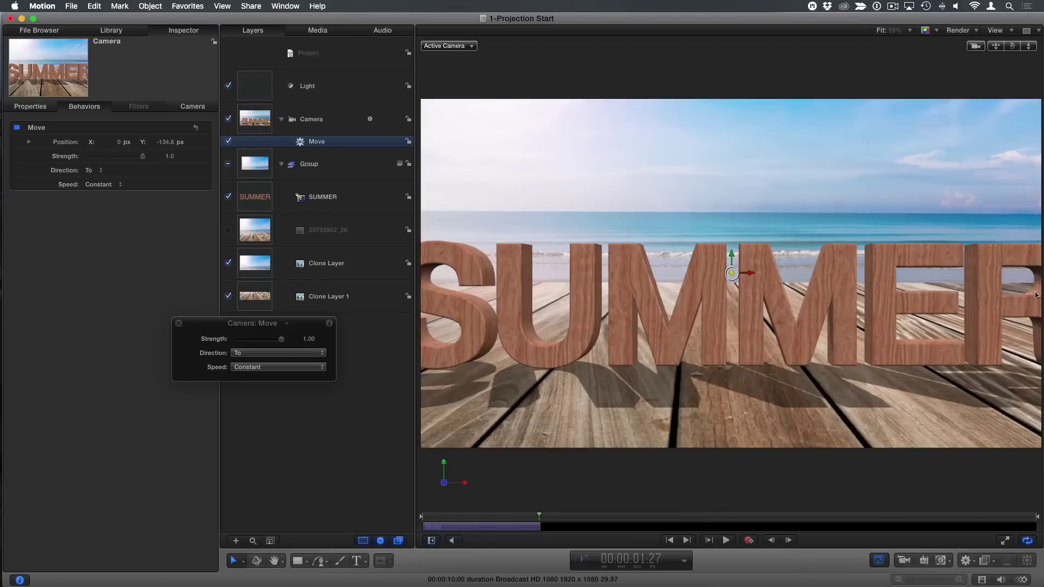
pyautogui.moveTo(732, 276); pyautogui.dragTo(750, 274)
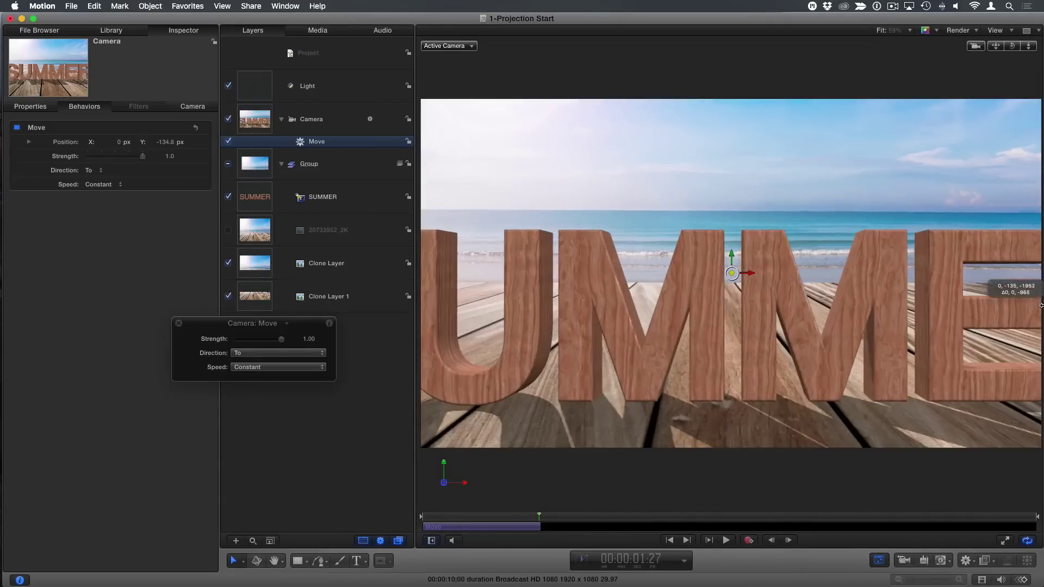
pyautogui.moveTo(1041, 305); pyautogui.dragTo(1041, 306)
pyautogui.moveTo(735, 278); pyautogui.dragTo(1028, 250)
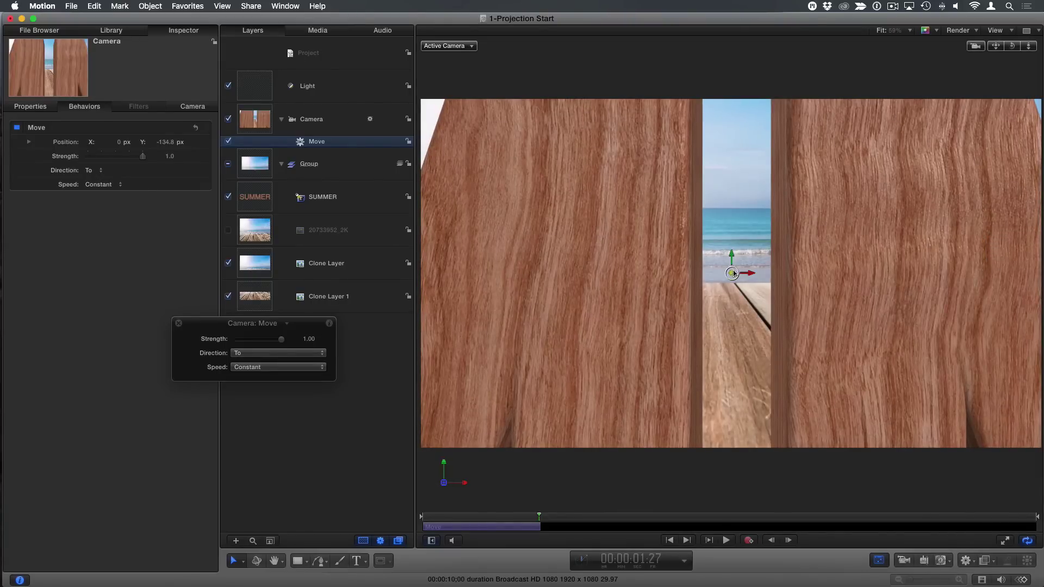
pyautogui.moveTo(734, 273); pyautogui.dragTo(963, 267)
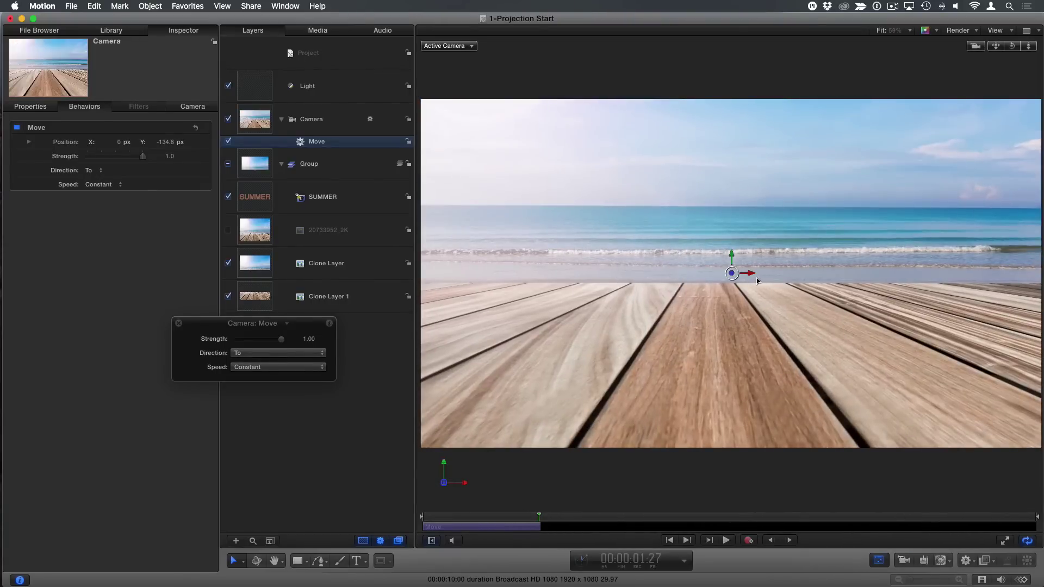
pyautogui.moveTo(732, 275); pyautogui.dragTo(772, 266)
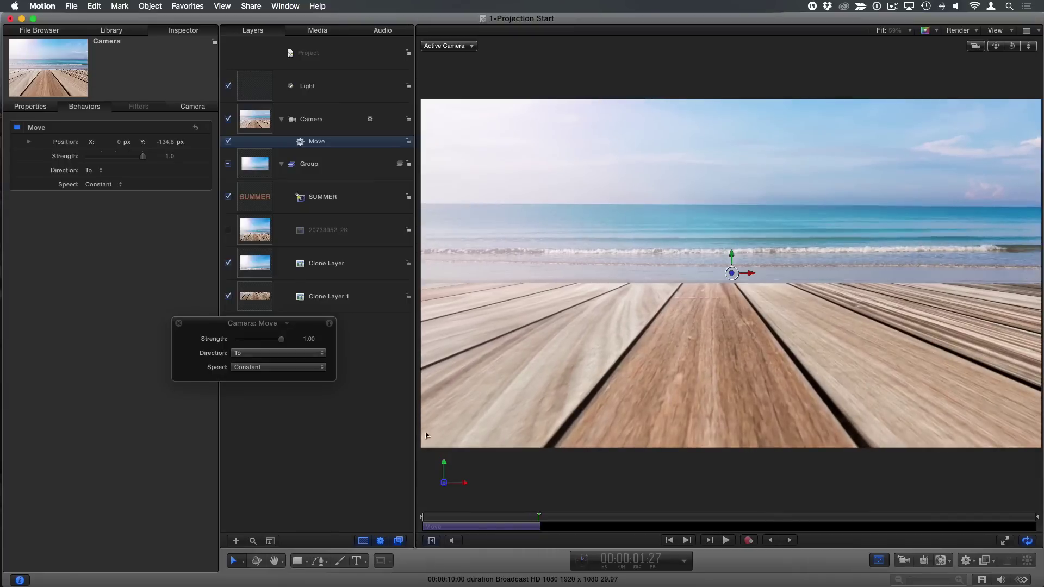
pyautogui.click(331, 448)
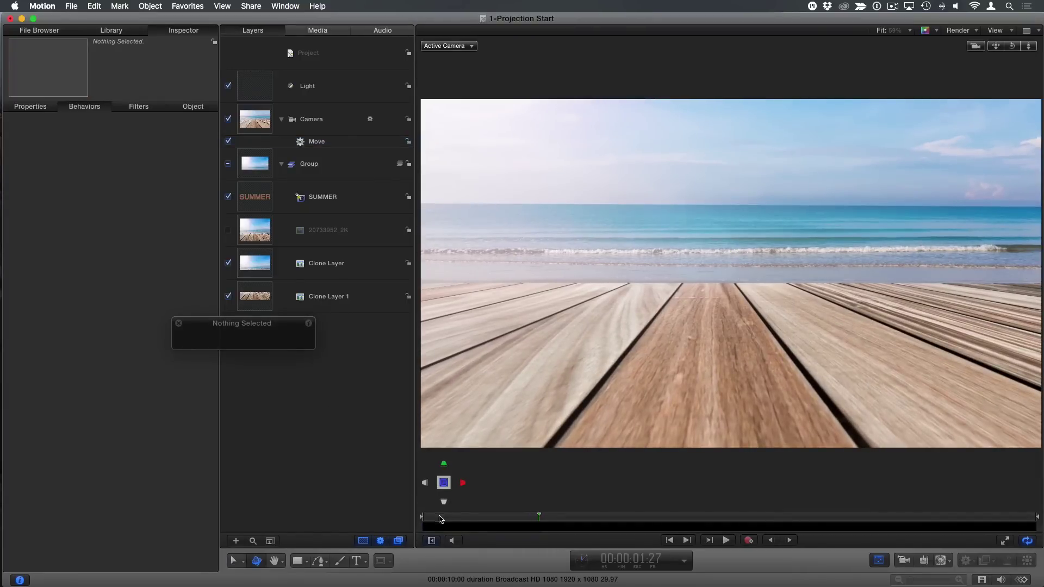
pyautogui.moveTo(440, 519); pyautogui.dragTo(358, 514)
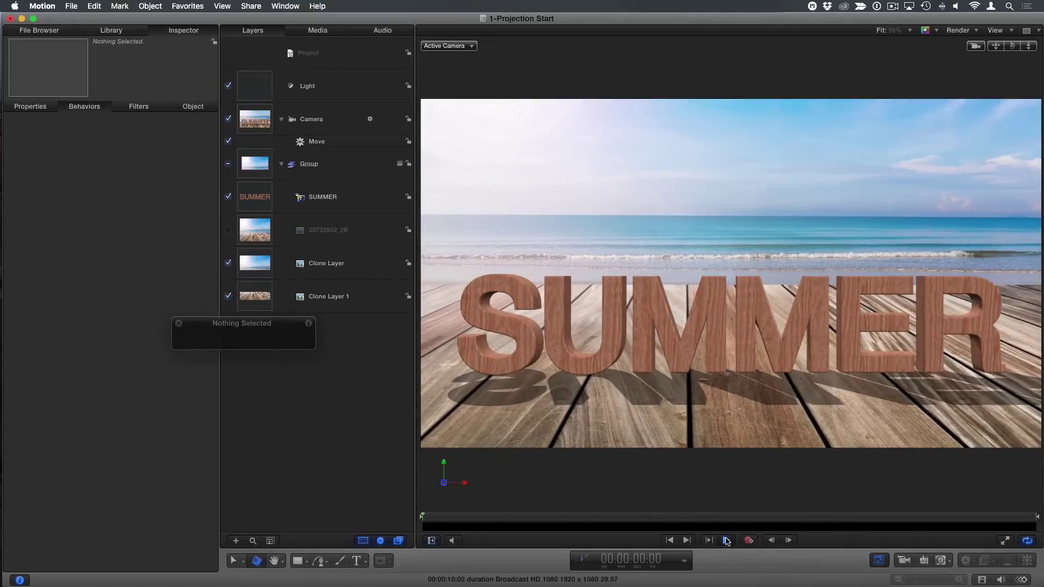
pyautogui.click(727, 540)
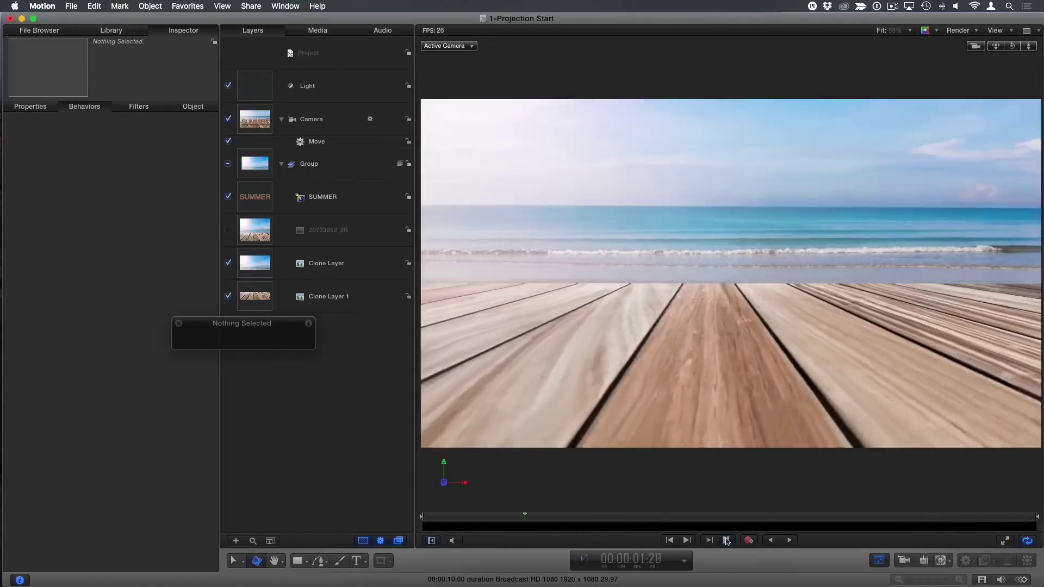
pyautogui.click(726, 540)
pyautogui.moveTo(536, 518); pyautogui.dragTo(420, 514)
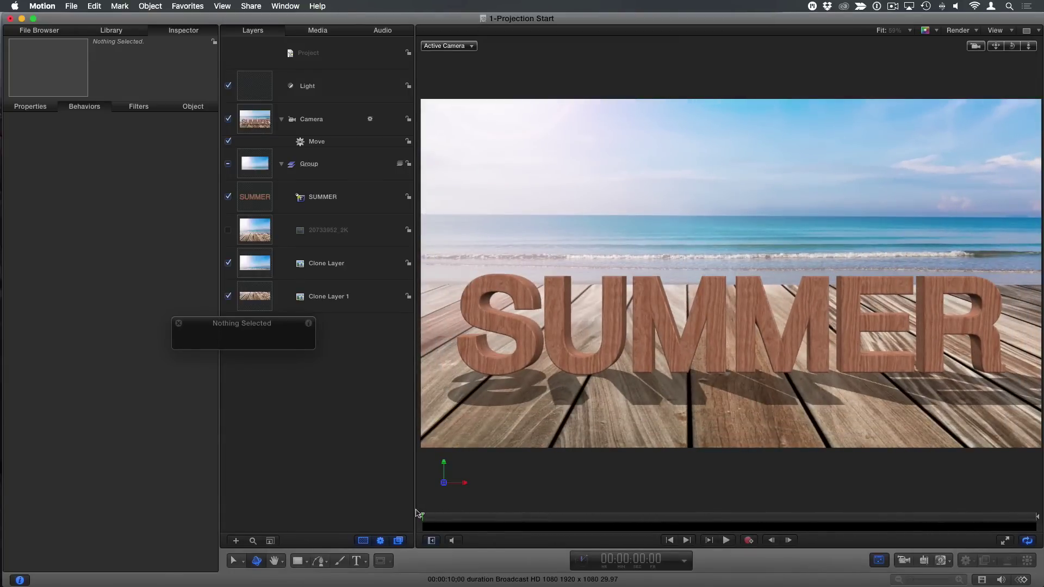
pyautogui.moveTo(436, 522); pyautogui.dragTo(393, 515)
# - Add a Sequence Text behavior to the SUMMER layer, trimmed to end at the current playhead
pyautogui.click(323, 198)
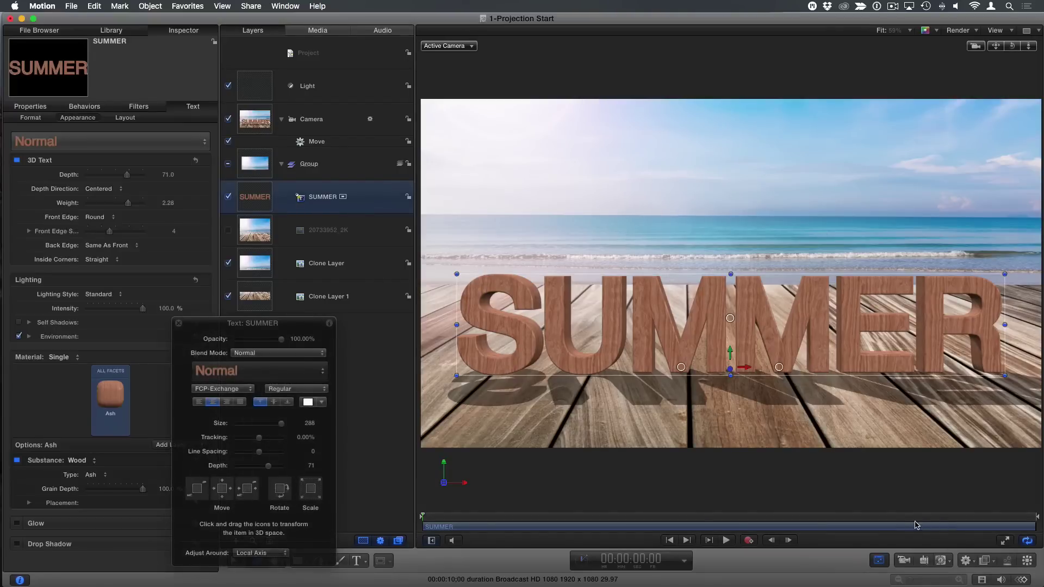
pyautogui.click(965, 561)
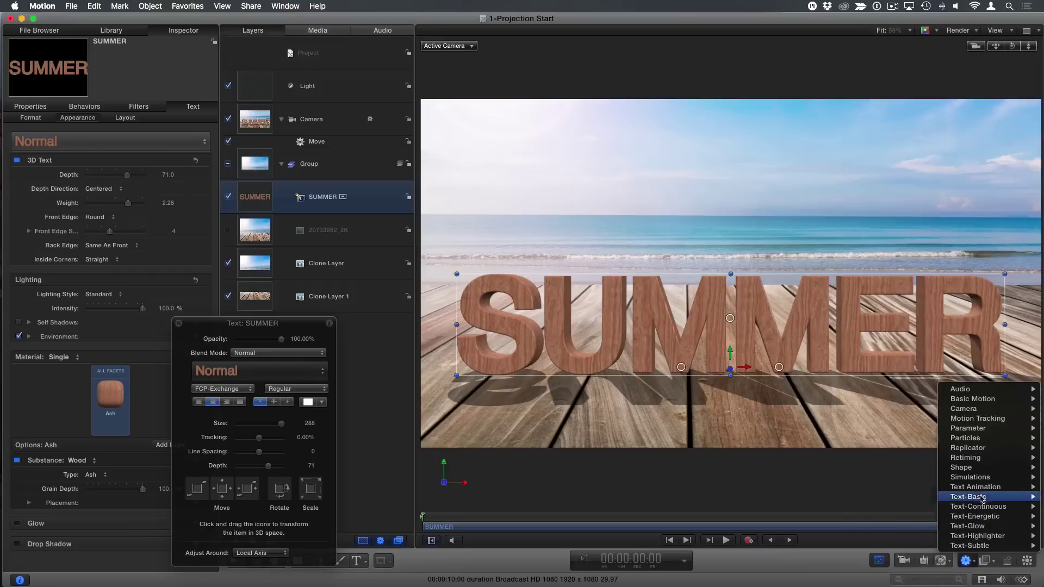
pyautogui.moveTo(982, 489)
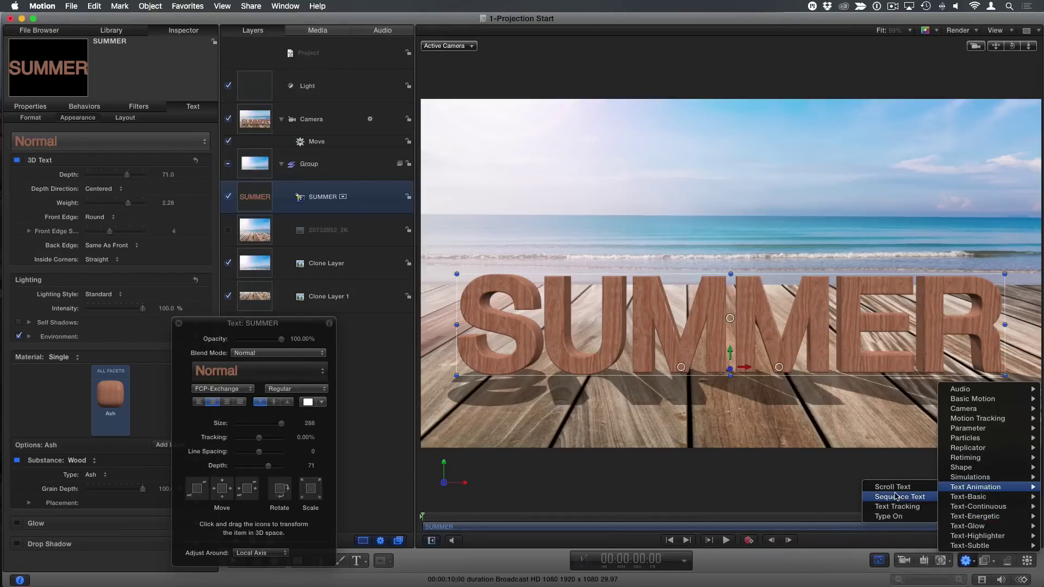
pyautogui.click(911, 498)
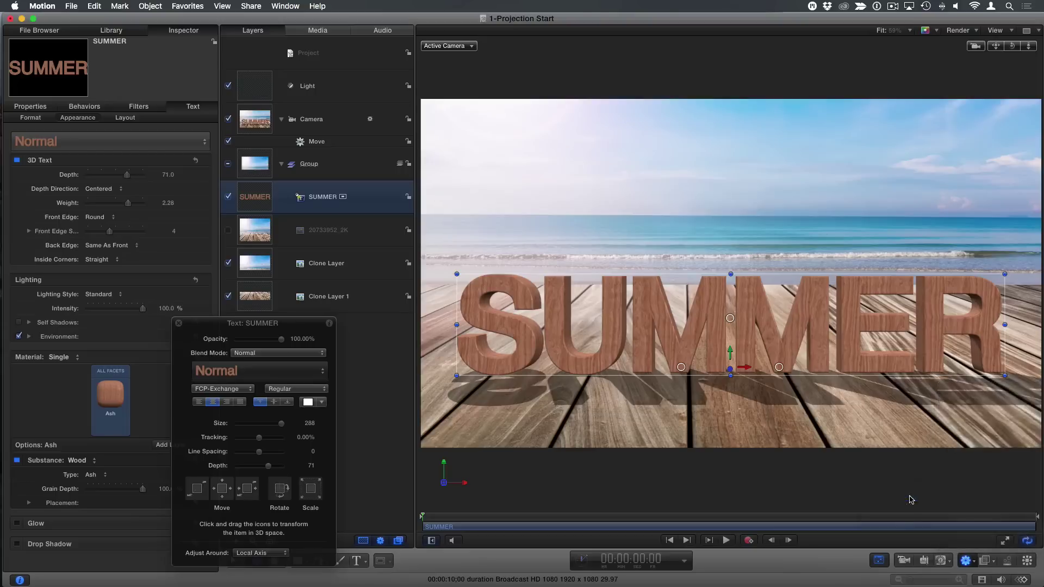
pyautogui.moveTo(445, 517); pyautogui.dragTo(369, 521)
pyautogui.press('o')
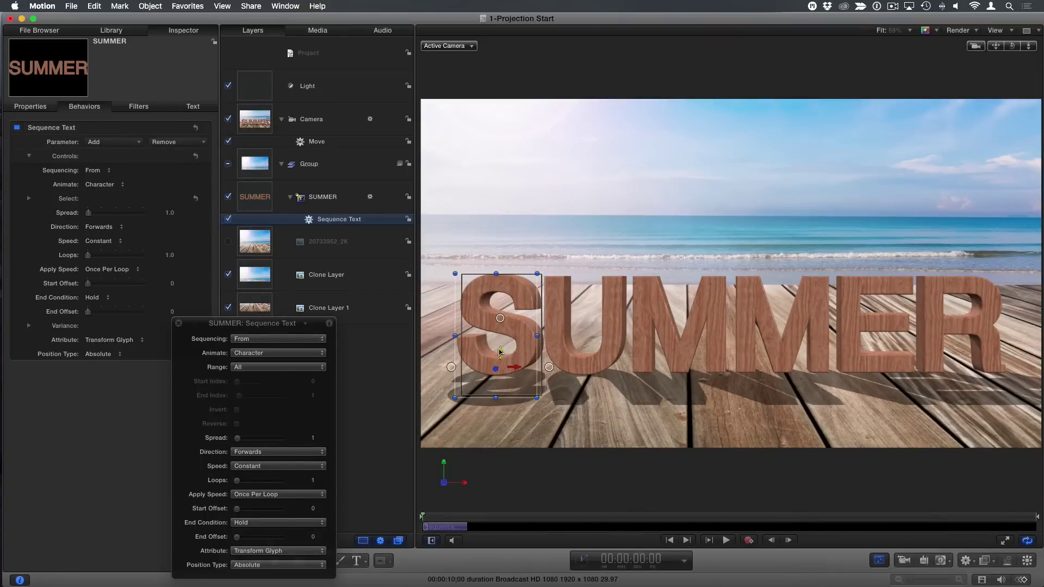
# - Raise the letters' start position above the frame and preview them dropping in
pyautogui.moveTo(500, 356); pyautogui.dragTo(481, 167)
pyautogui.click(727, 540)
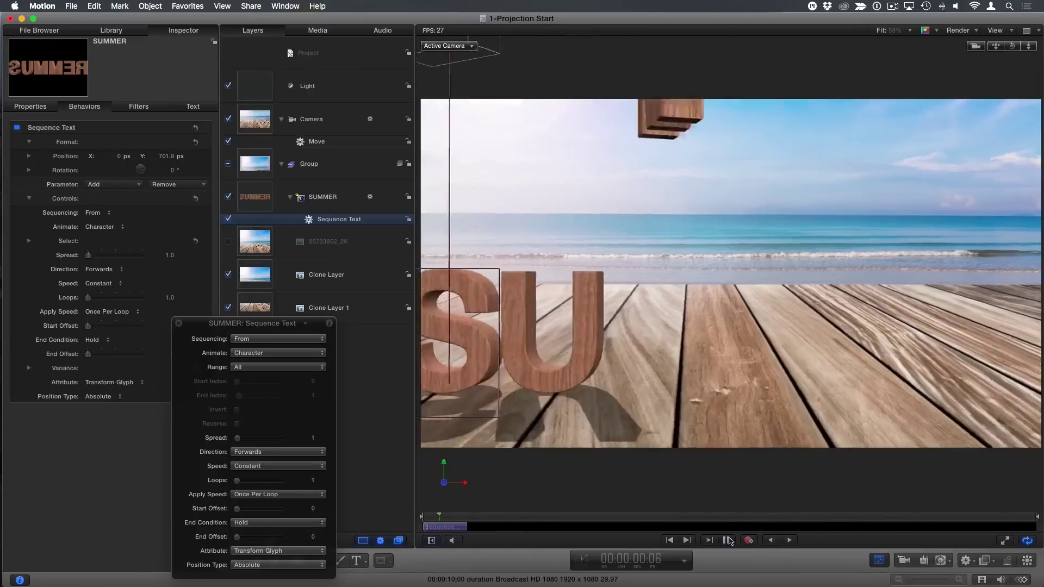
pyautogui.press('space')
pyautogui.moveTo(445, 516)
pyautogui.mouseDown()
pyautogui.moveTo(422, 517)
pyautogui.moveTo(451, 516)
pyautogui.mouseUp()
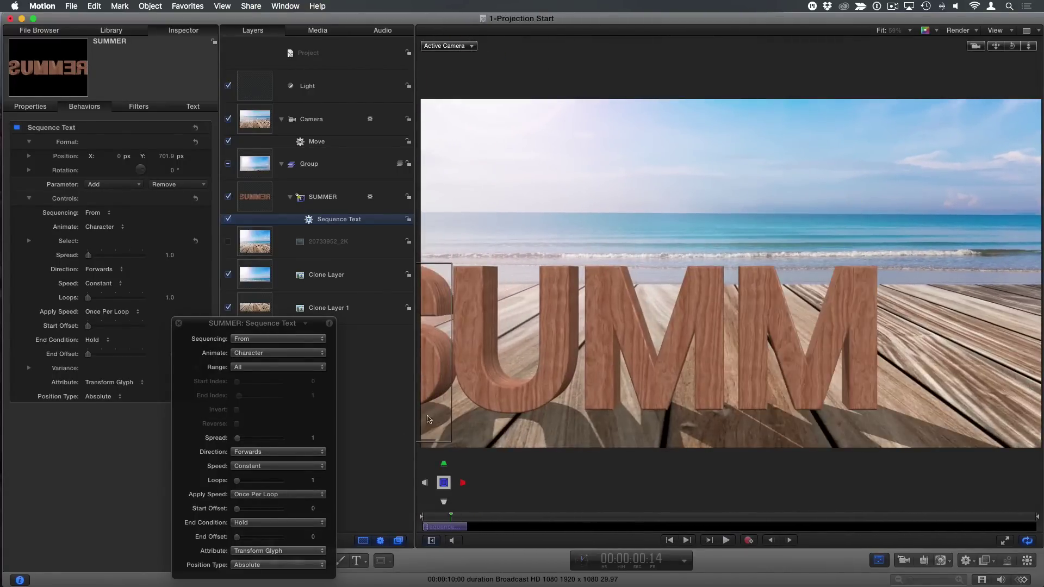
# - Push the SUMMER text farther back in depth and rotate it around its vertical axis
pyautogui.click(343, 207)
pyautogui.click(726, 374)
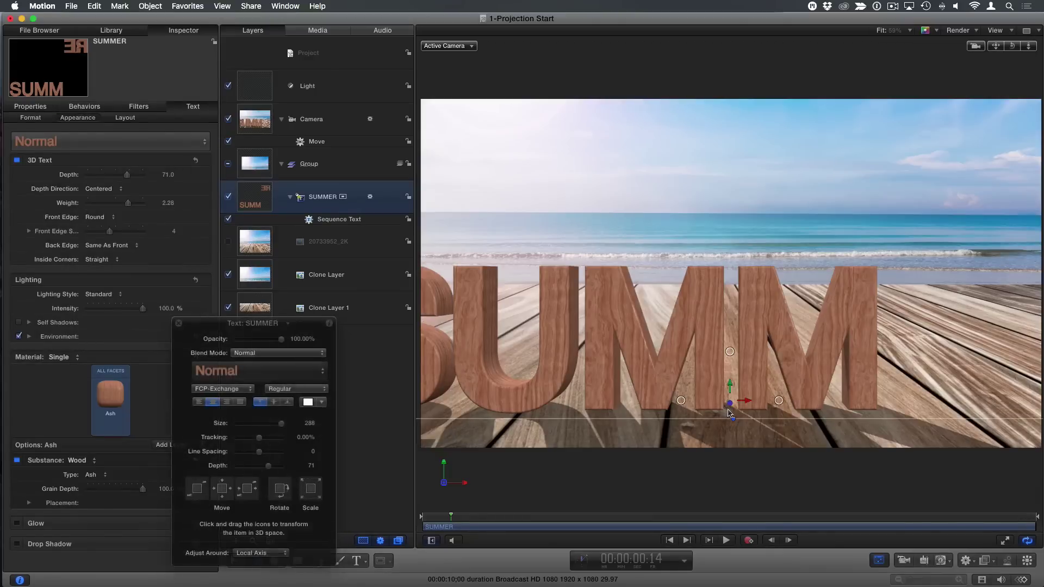
pyautogui.moveTo(732, 406); pyautogui.dragTo(1041, 406)
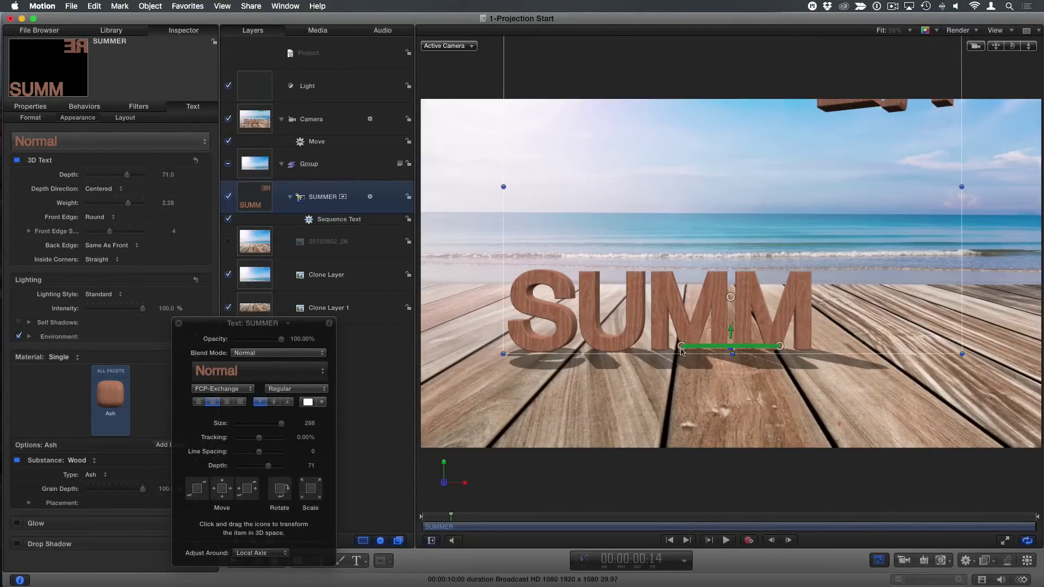
pyautogui.moveTo(681, 351); pyautogui.dragTo(694, 351)
pyautogui.press('Home')
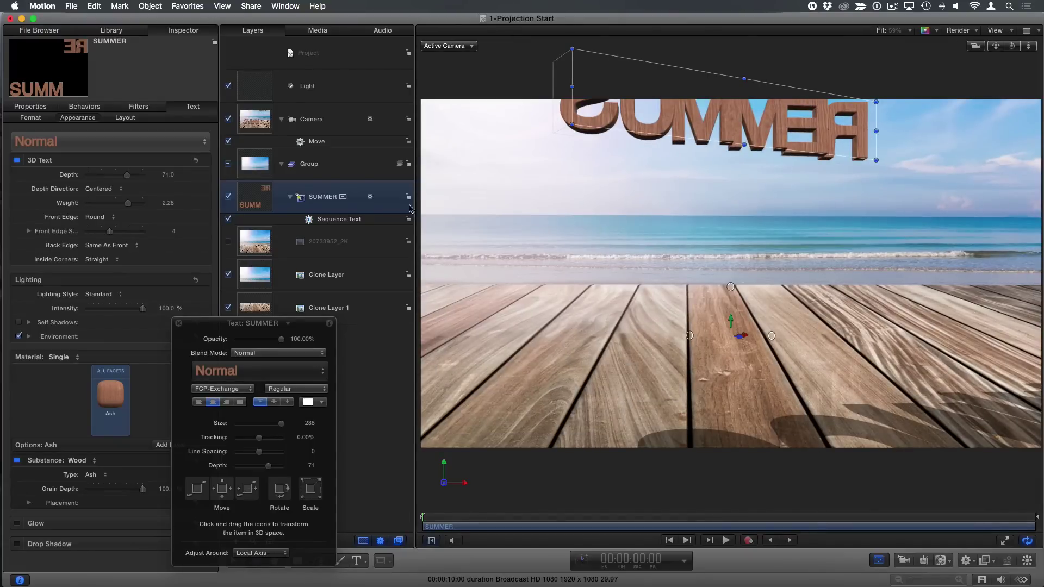
# - Set the Sequence Text start Position Y to 1012.5 px and play the letter drop
pyautogui.click(331, 220)
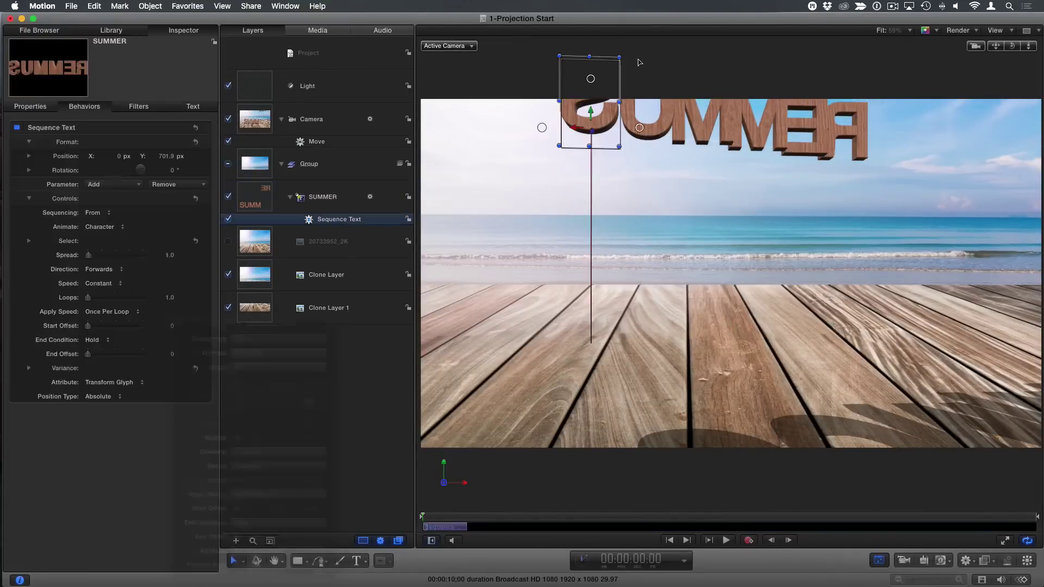
pyautogui.moveTo(591, 113); pyautogui.dragTo(591, 20)
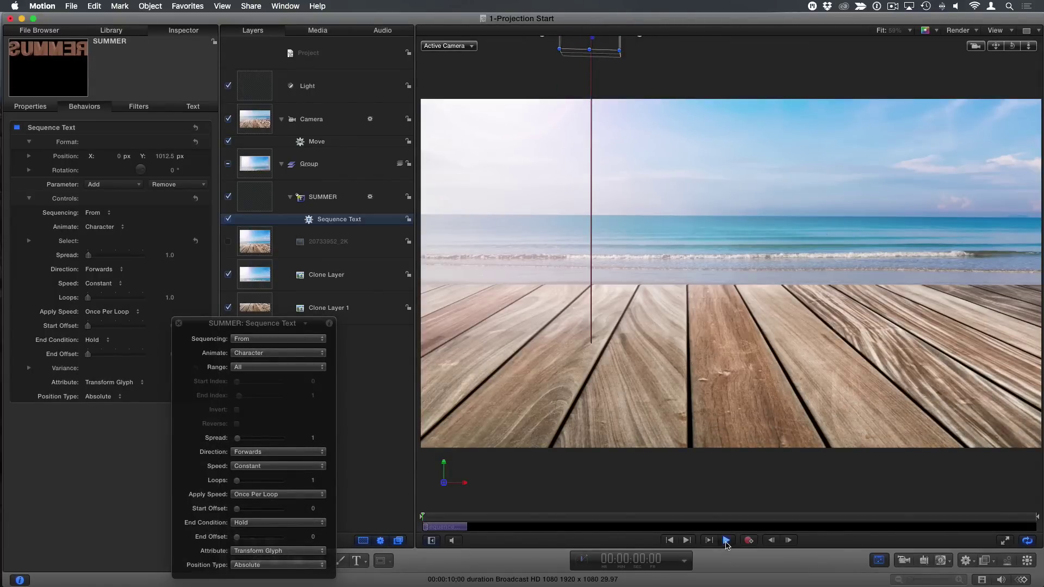
pyautogui.click(726, 542)
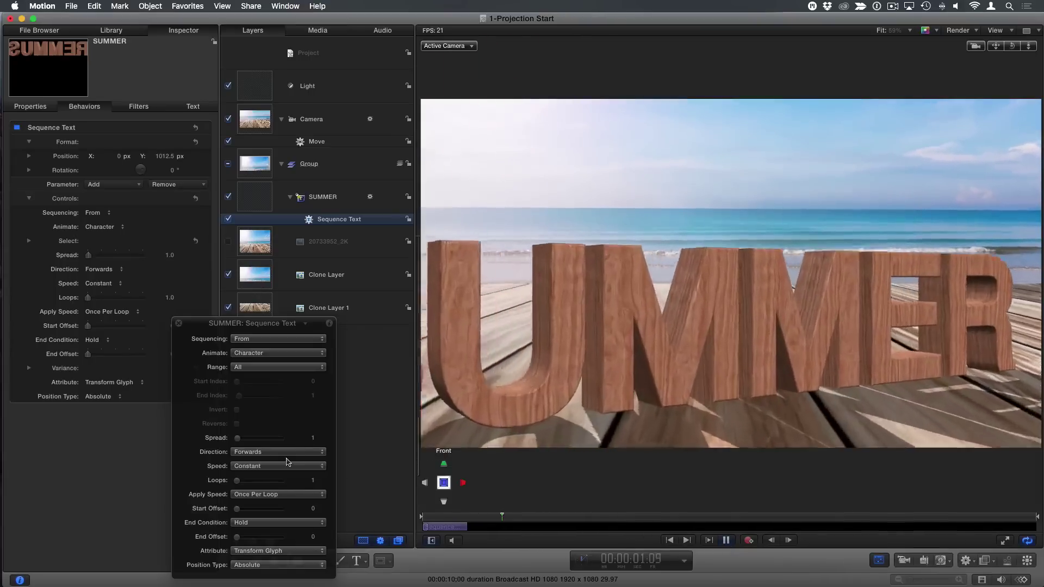
# - Stop, rewind and replay the SUMMER letter-drop cascade to review the staggered timing
pyautogui.click(727, 541)
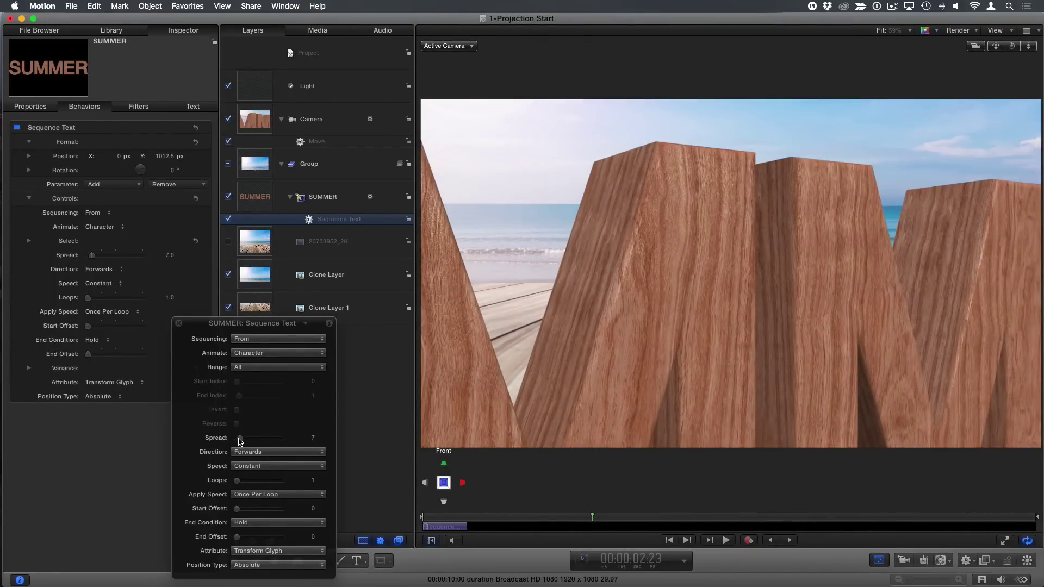
pyautogui.click(670, 540)
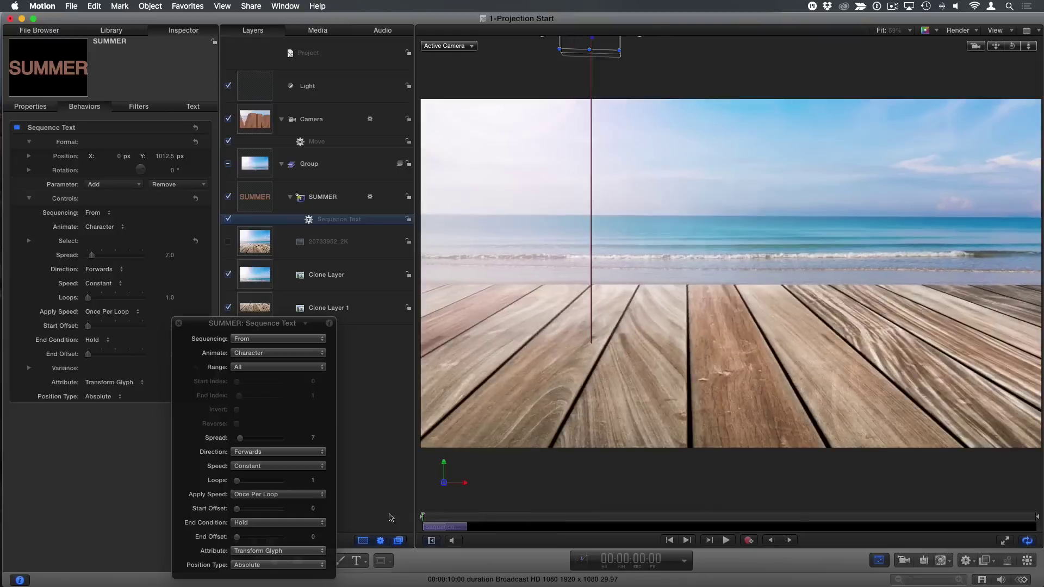
pyautogui.click(726, 541)
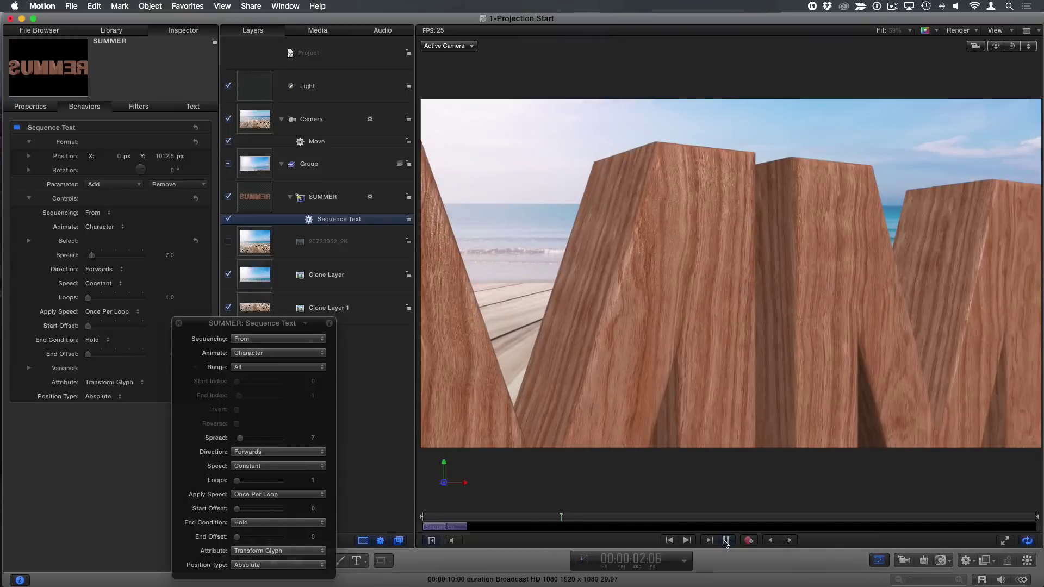
pyautogui.press('space')
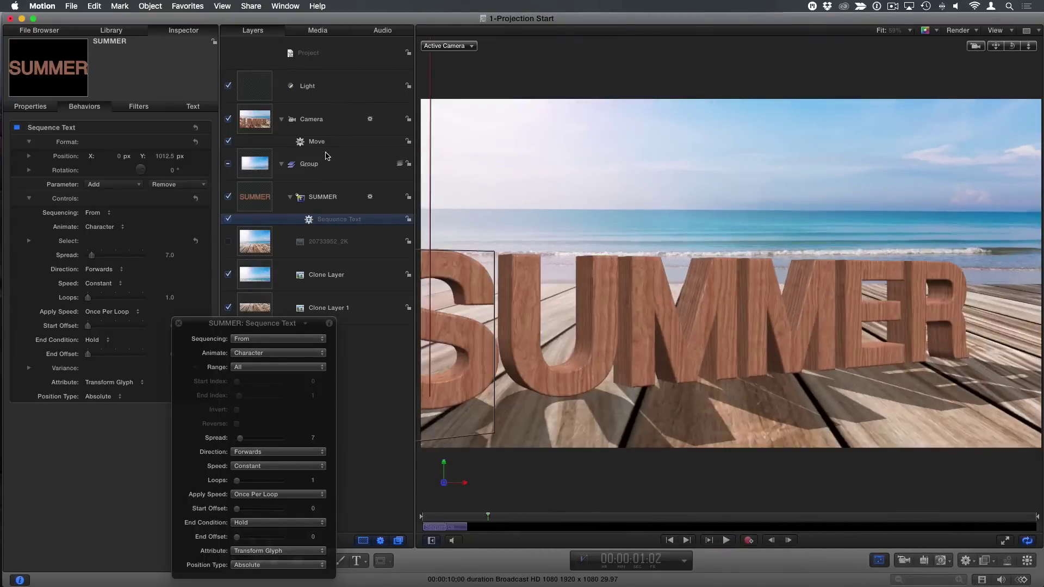
# - Shift the camera Move end point left to about X -308.5 px past the letters
pyautogui.click(326, 143)
pyautogui.moveTo(488, 515); pyautogui.dragTo(535, 515)
pyautogui.moveTo(751, 277); pyautogui.dragTo(969, 298)
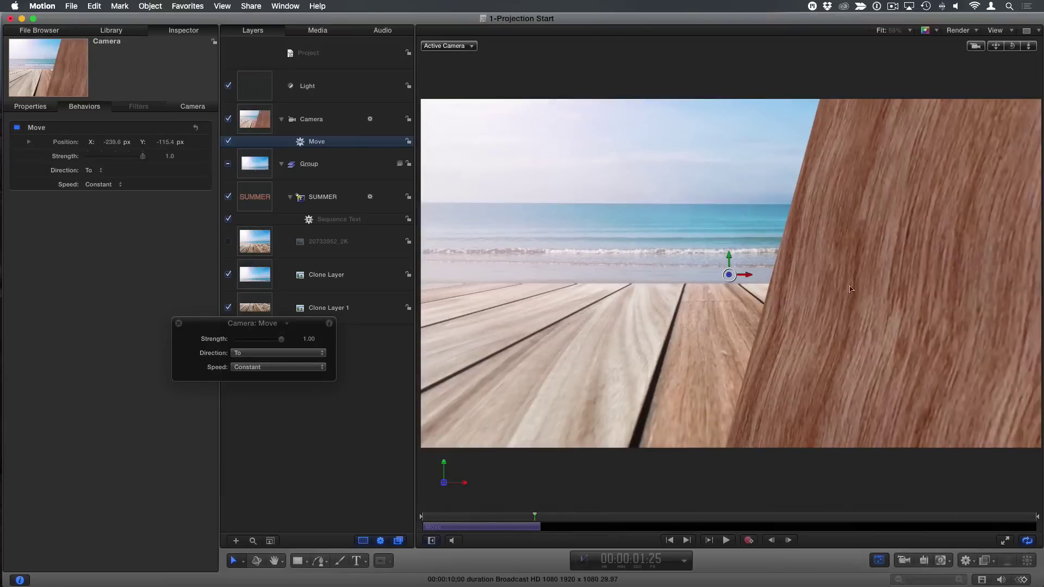
pyautogui.moveTo(748, 278); pyautogui.dragTo(1041, 294)
# - Rewind and preview the letter drop with the camera push, then scrub back to the letters
pyautogui.click(670, 540)
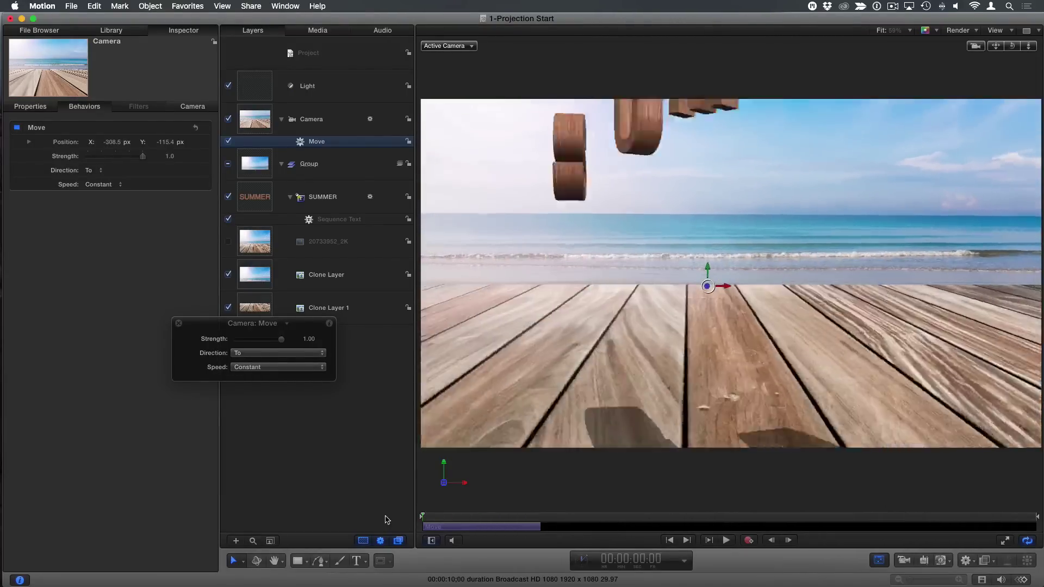
pyautogui.click(725, 540)
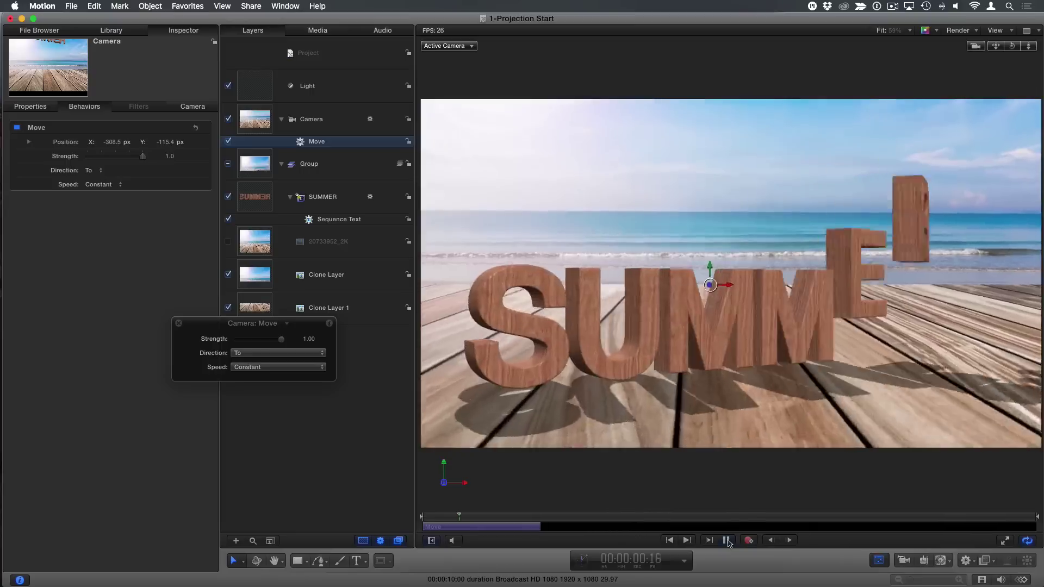
pyautogui.click(727, 540)
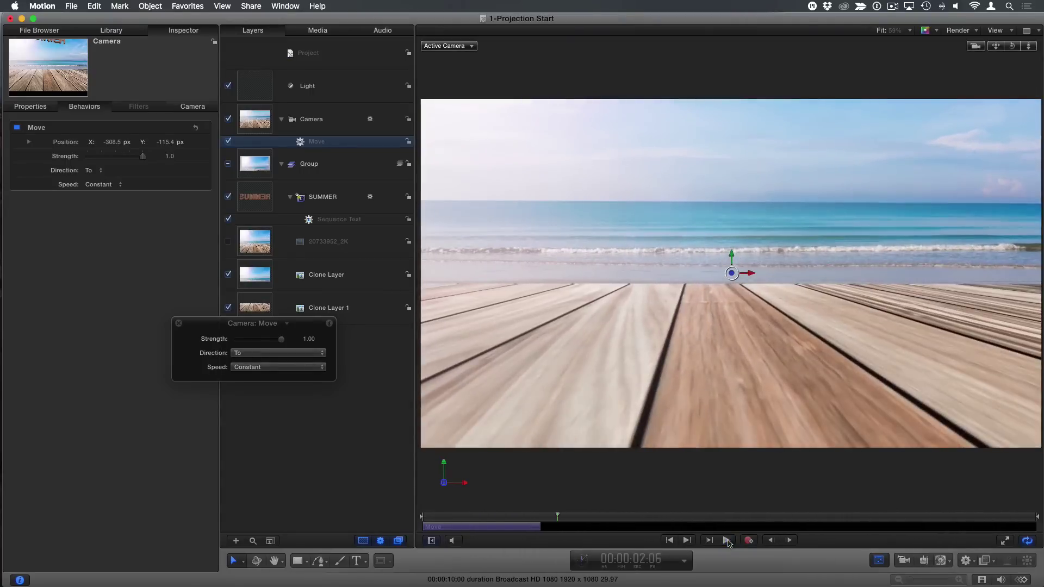
pyautogui.moveTo(495, 520); pyautogui.dragTo(448, 523)
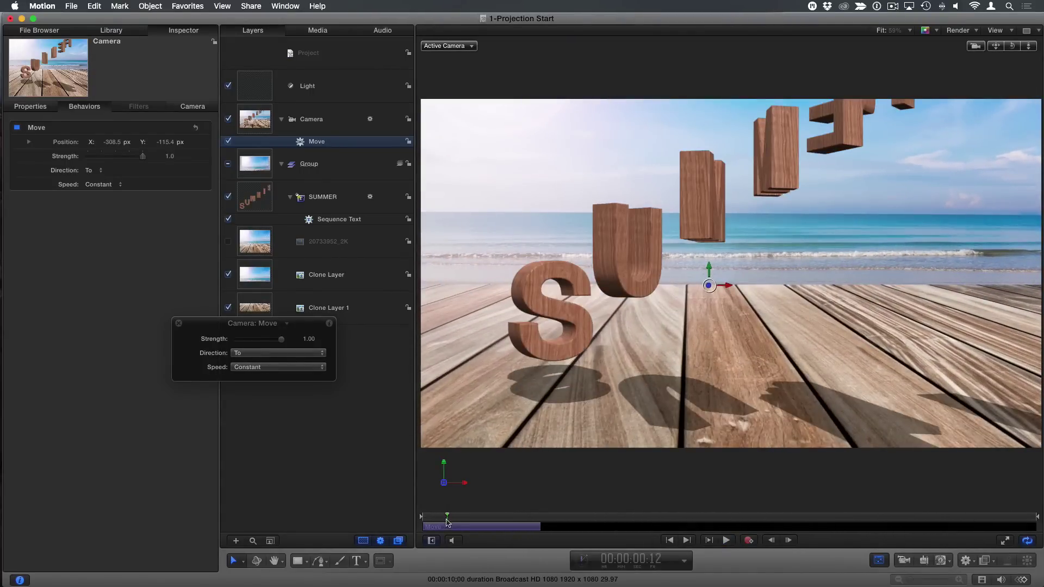